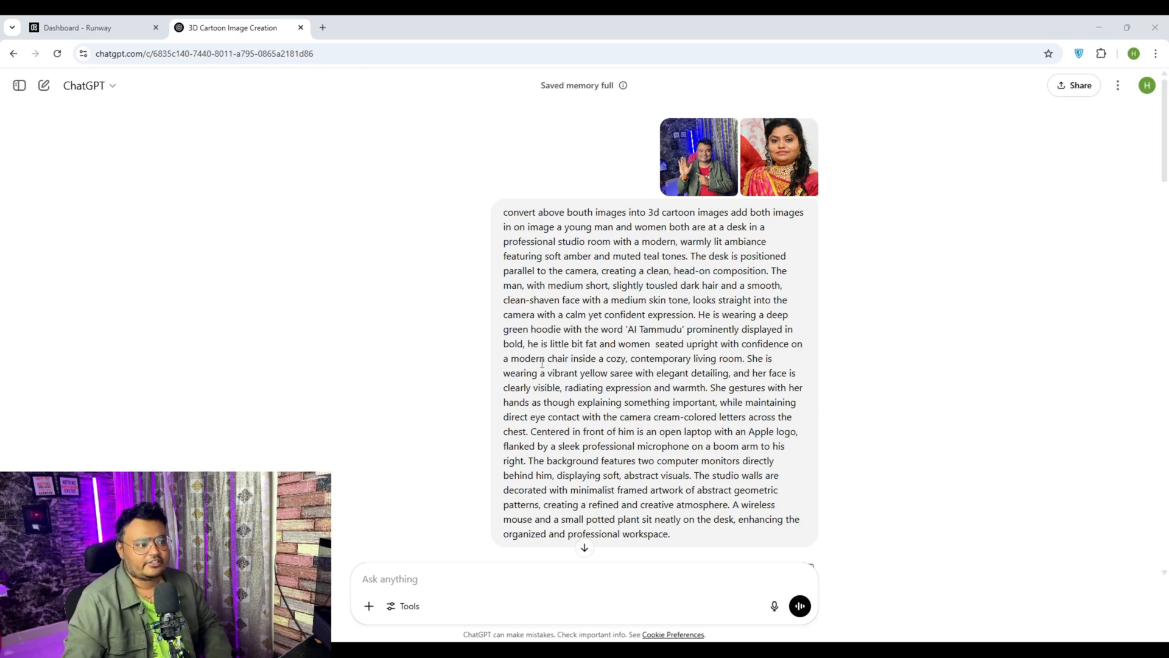
Step: Review the ChatGPT conversation's image prompts, the follow-up corrections and the generated 3D cartoon podcast images
{"action": "scroll", "coordinate": [720, 249], "scroll_direction": "down", "scroll_amount": 3}
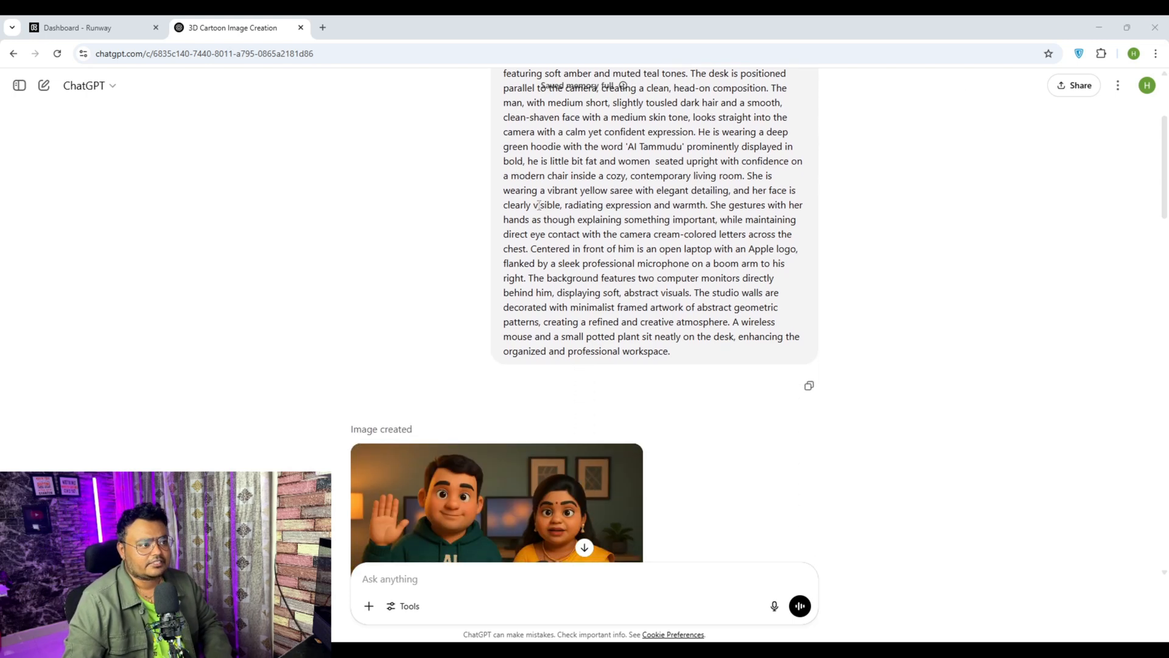
{"action": "scroll", "coordinate": [532, 176], "scroll_direction": "up", "scroll_amount": 1}
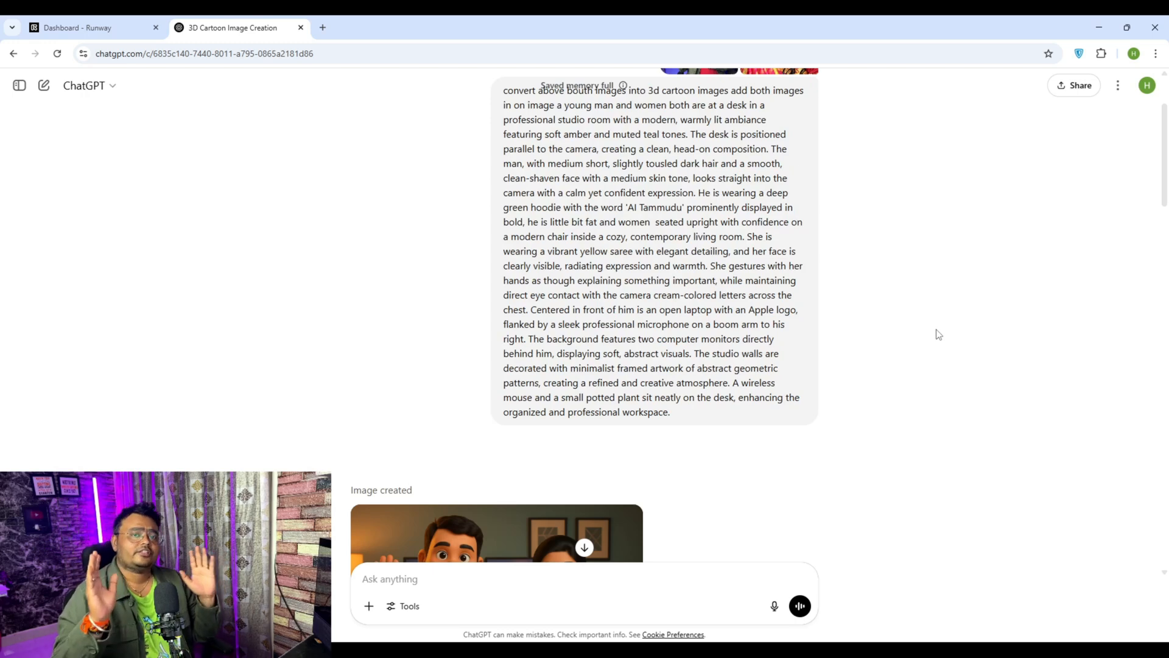
{"action": "scroll", "coordinate": [919, 345], "scroll_direction": "down", "scroll_amount": 5}
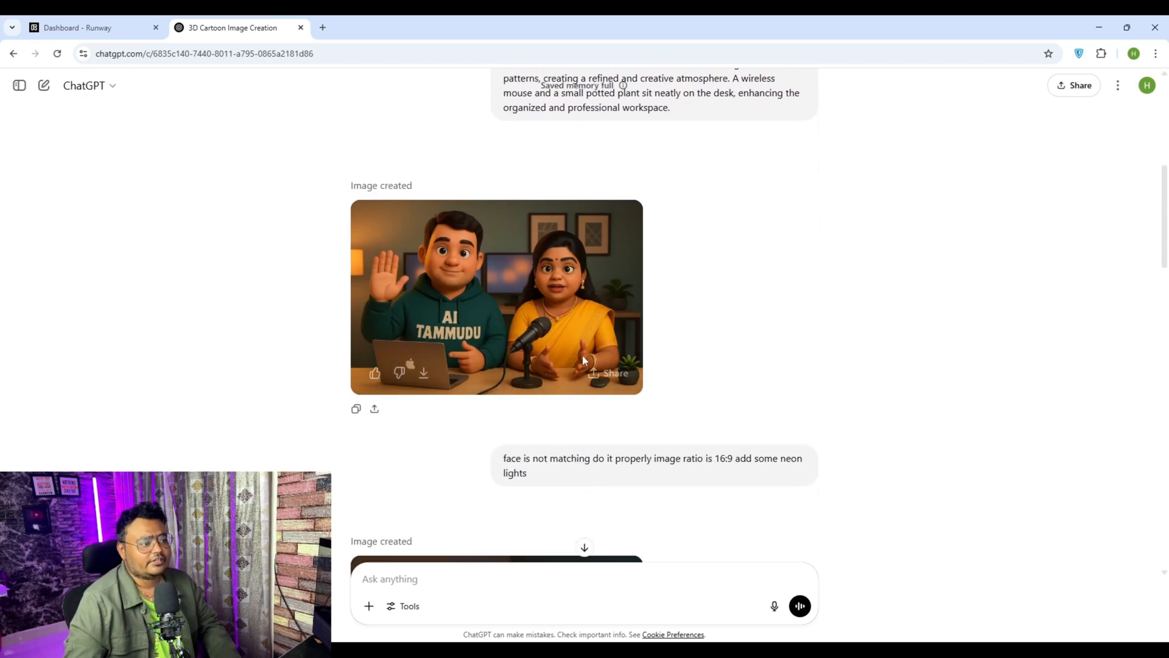
{"action": "scroll", "coordinate": [674, 308], "scroll_direction": "down", "scroll_amount": 3}
{"action": "scroll", "coordinate": [676, 341], "scroll_direction": "up", "scroll_amount": 2}
{"action": "scroll", "coordinate": [681, 385], "scroll_direction": "down", "scroll_amount": 4}
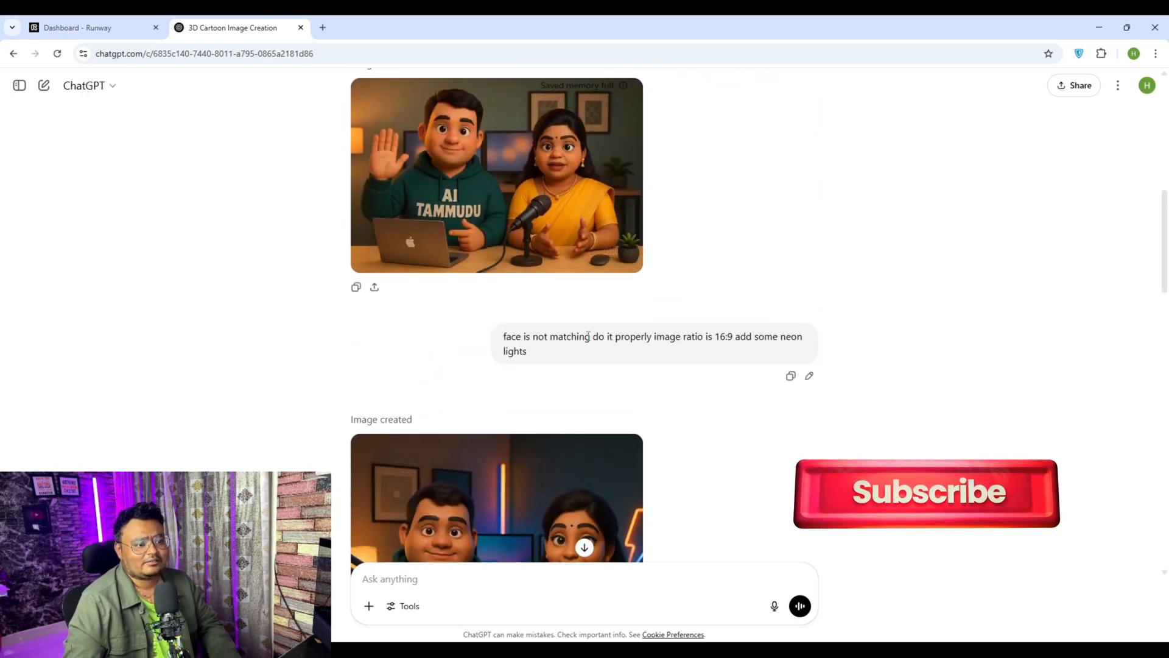
{"action": "scroll", "coordinate": [681, 386], "scroll_direction": "down", "scroll_amount": 8}
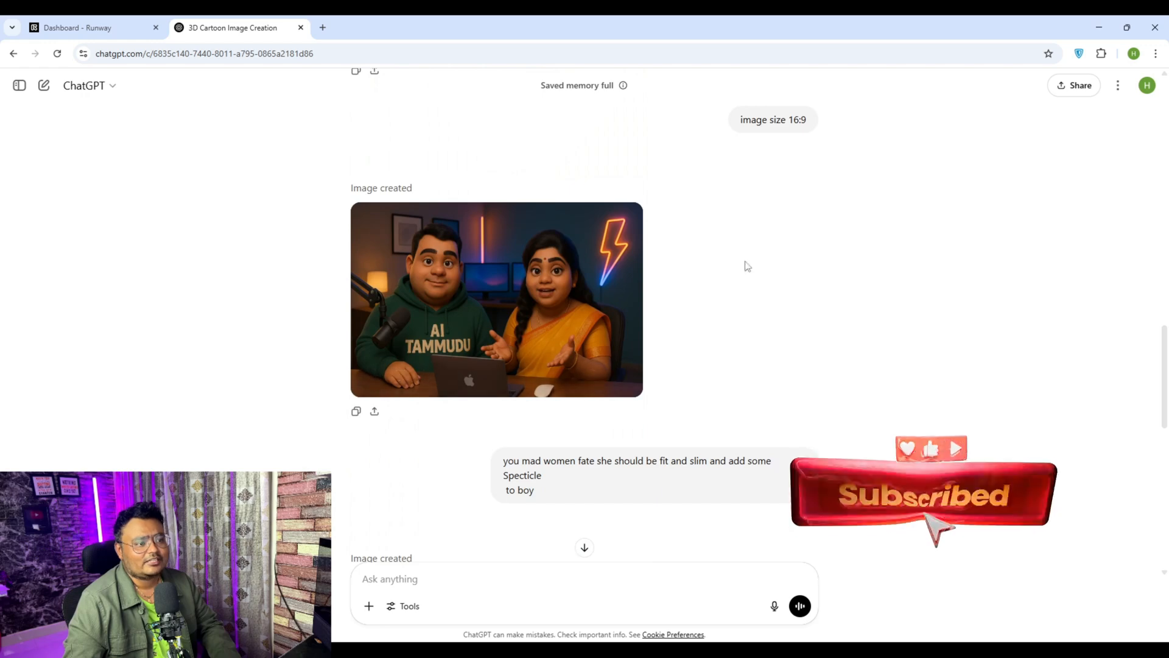
{"action": "left_click_drag", "start_coordinate": [742, 120], "coordinate": [808, 121]}
{"action": "left_click", "coordinate": [786, 282]}
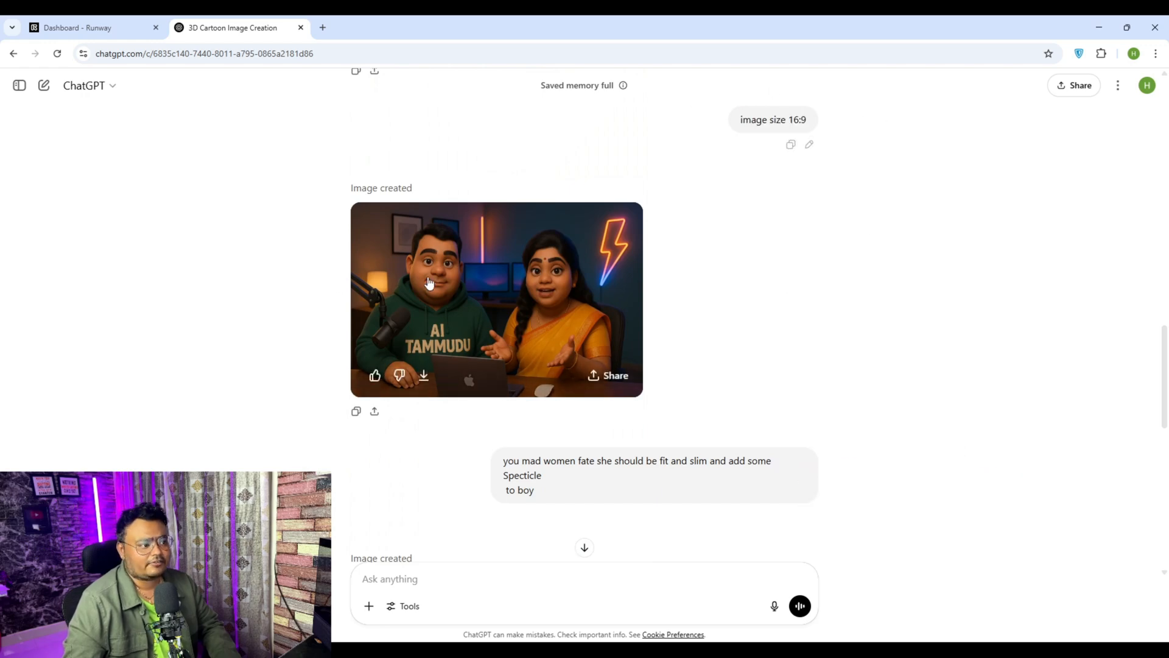
{"action": "scroll", "coordinate": [817, 295], "scroll_direction": "down", "scroll_amount": 10}
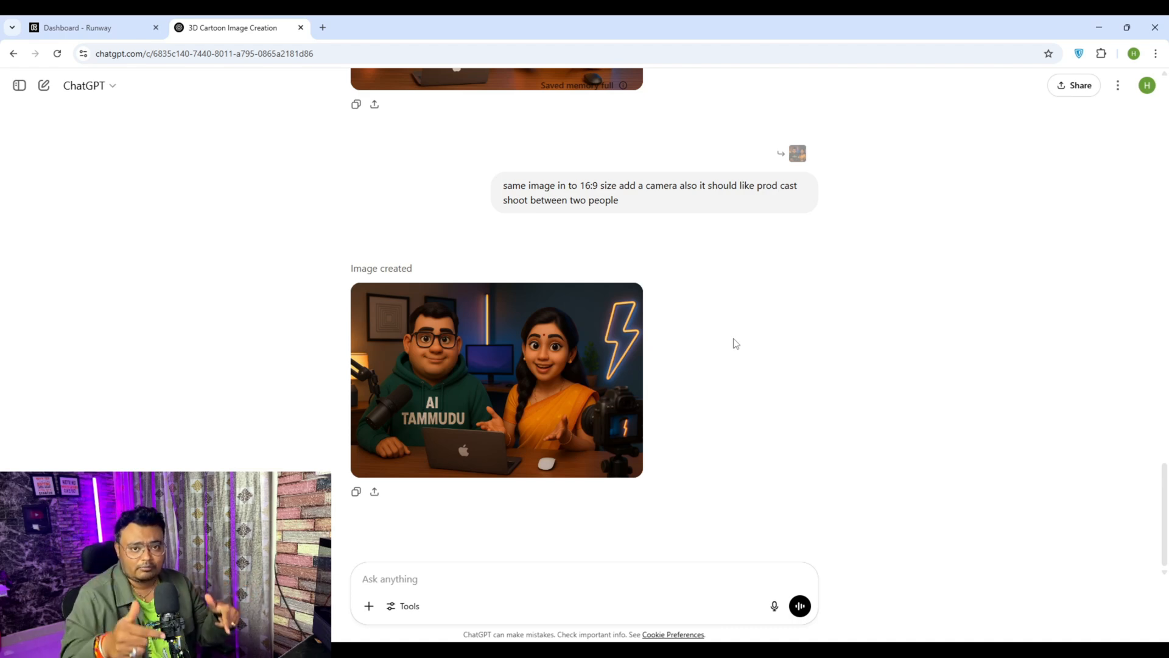
Step: Switch to Runway and load the image "ChatGPT Image May 27, 2025, 07_36_36 PM" from Downloads into the Lip Sync Video tool
{"action": "left_click", "coordinate": [122, 27]}
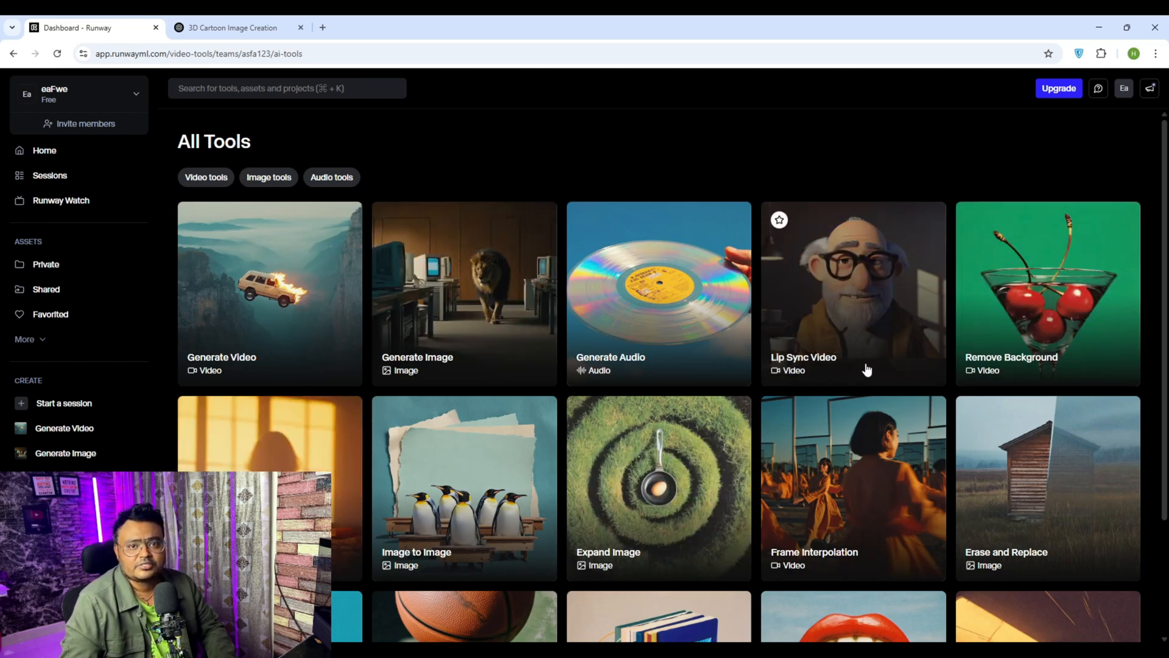
{"action": "left_click", "coordinate": [861, 296]}
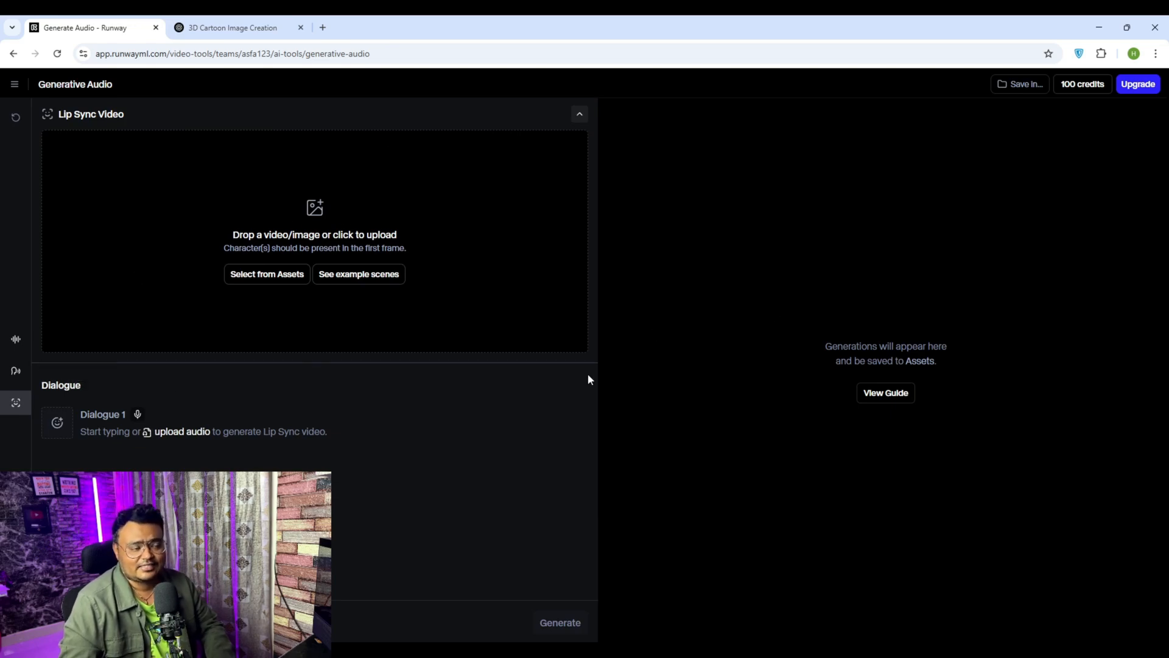
{"action": "left_click", "coordinate": [323, 212]}
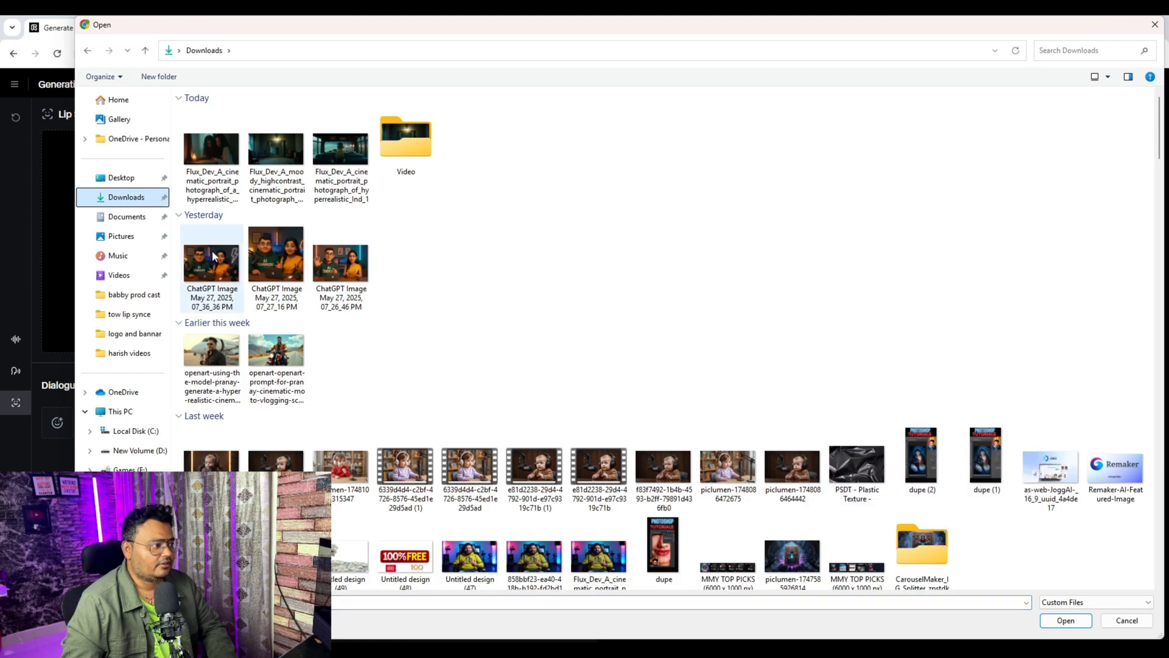
{"action": "left_click", "coordinate": [213, 256]}
{"action": "left_click", "coordinate": [1072, 626]}
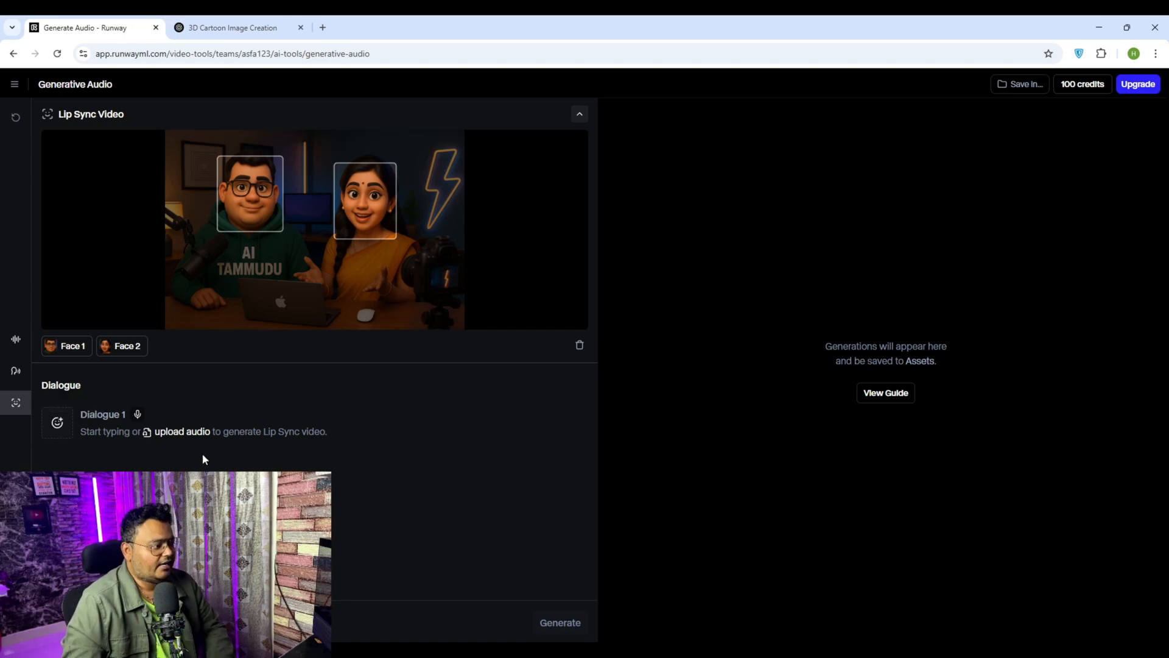
Step: Upload the audio file Boy 1 from the "tow lip synce" folder as Dialogue 1 and assign it to the man's face
{"action": "left_click", "coordinate": [172, 434]}
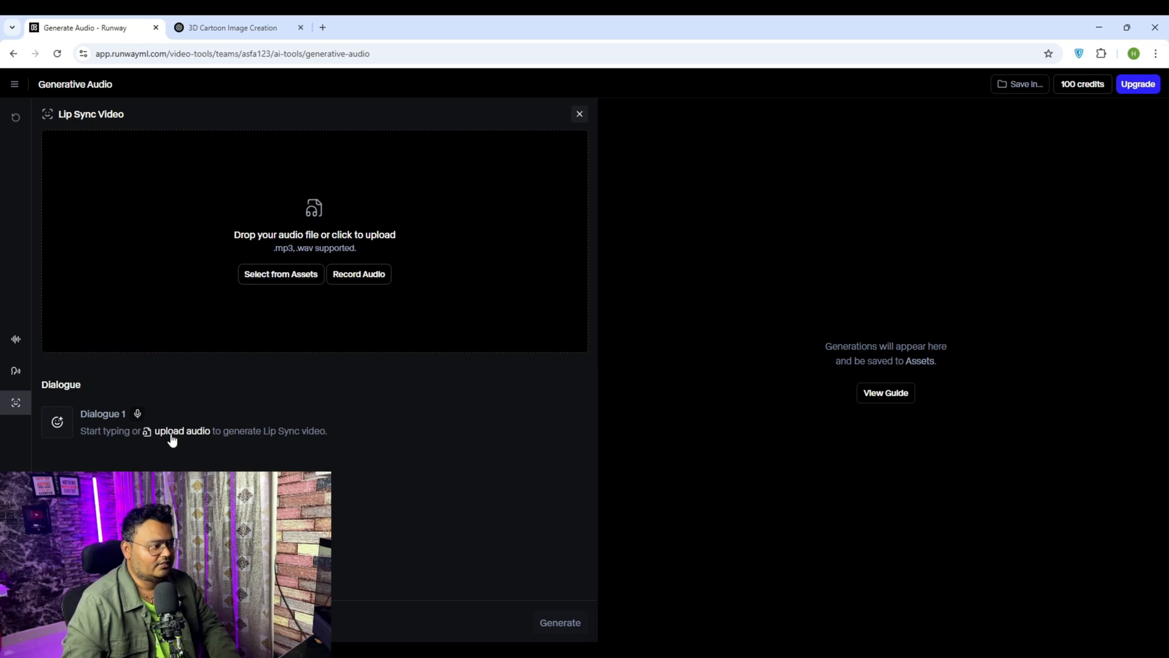
{"action": "left_click", "coordinate": [281, 275]}
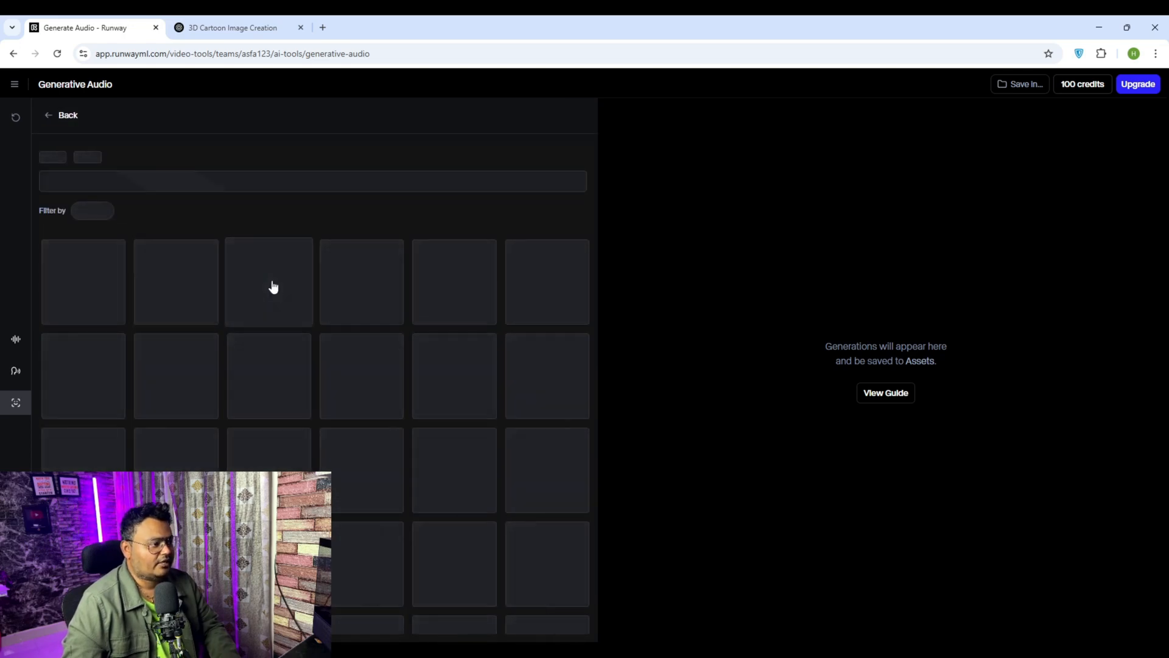
{"action": "left_click", "coordinate": [76, 282]}
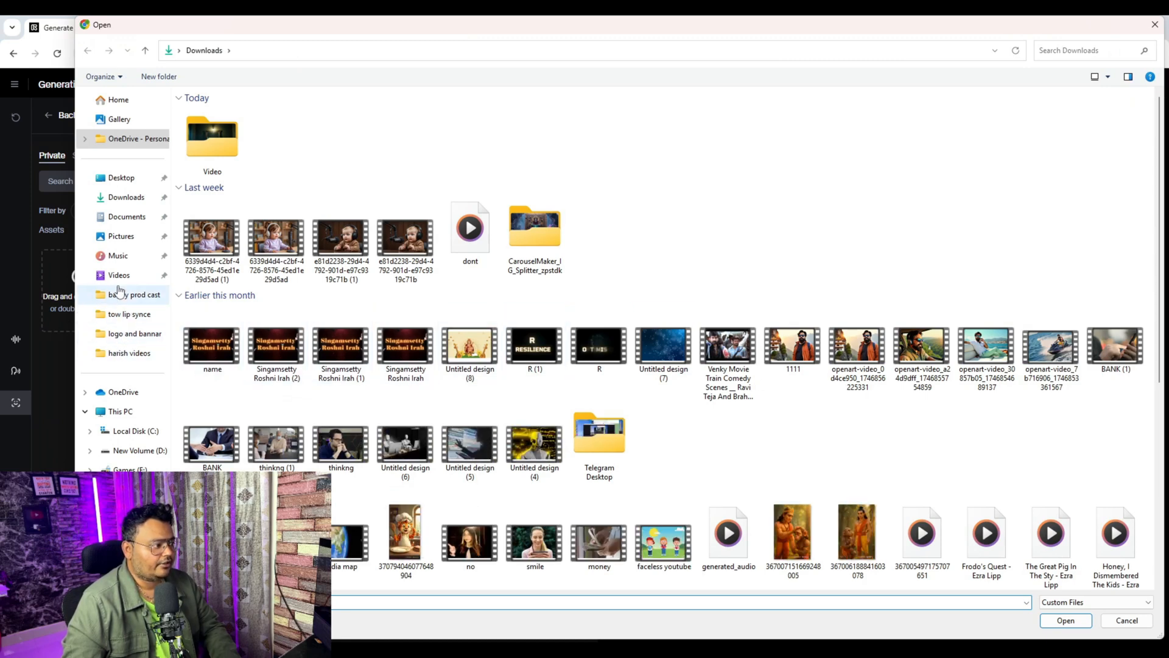
{"action": "left_click", "coordinate": [125, 314]}
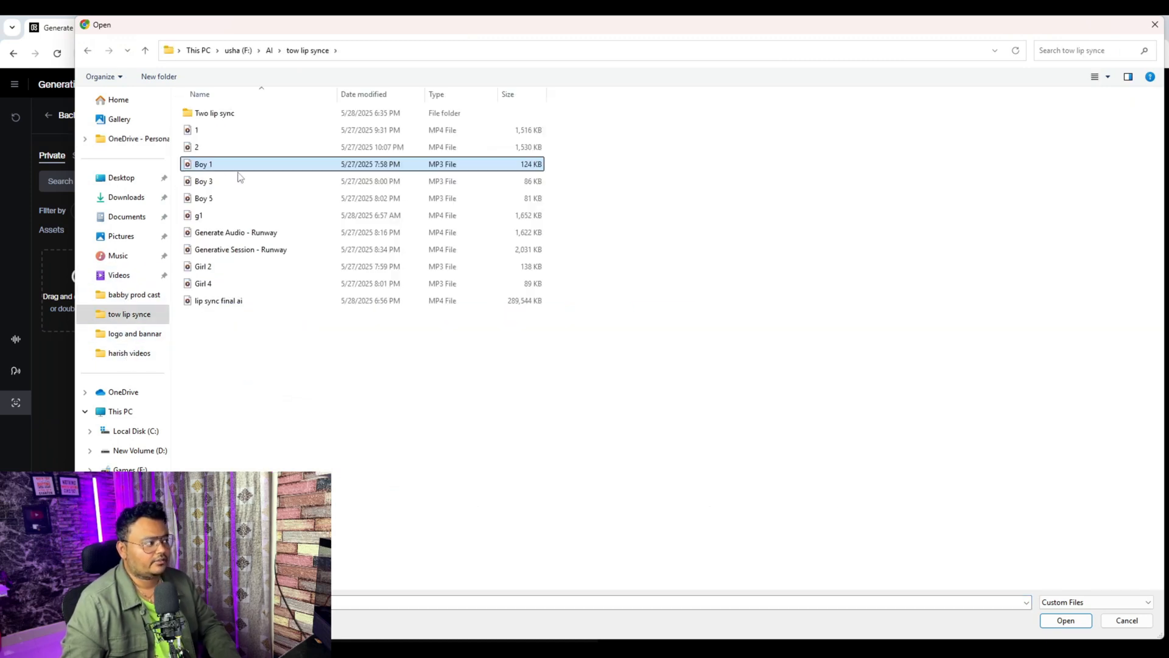
{"action": "left_click", "coordinate": [1061, 626]}
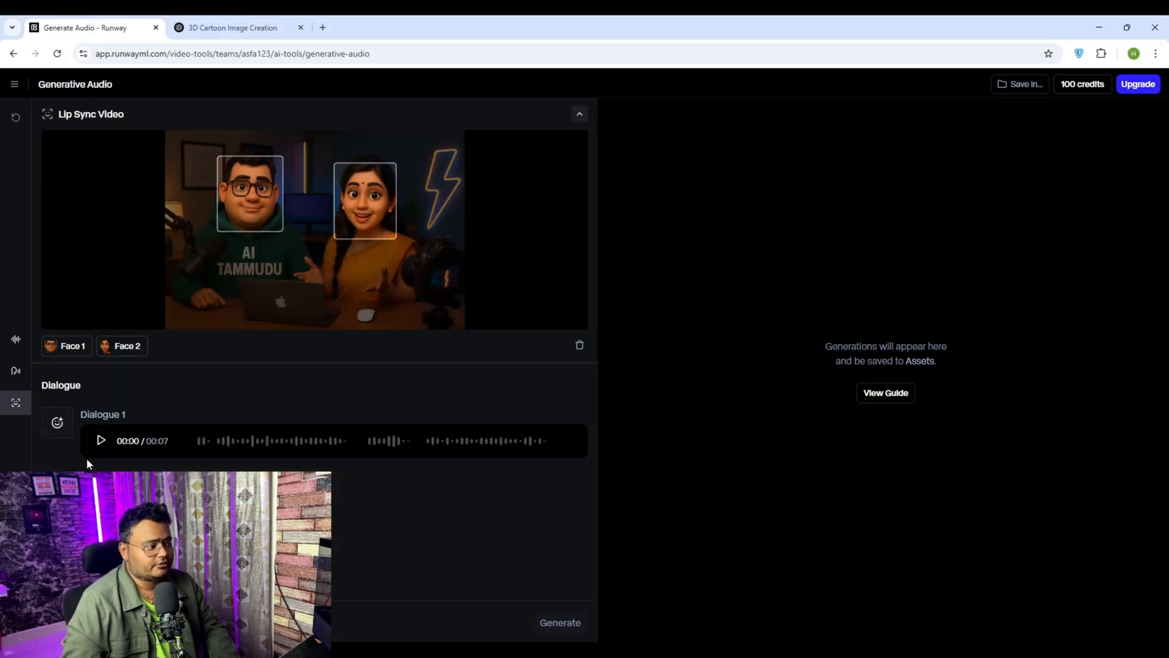
{"action": "left_click", "coordinate": [102, 441]}
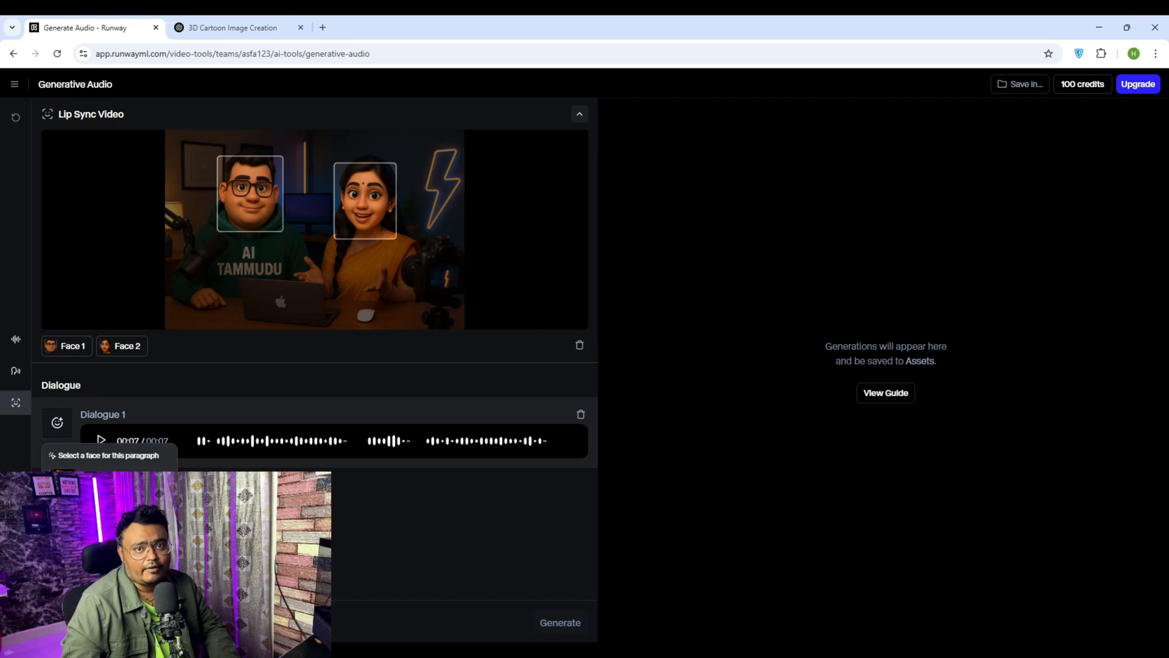
{"action": "left_click", "coordinate": [58, 422]}
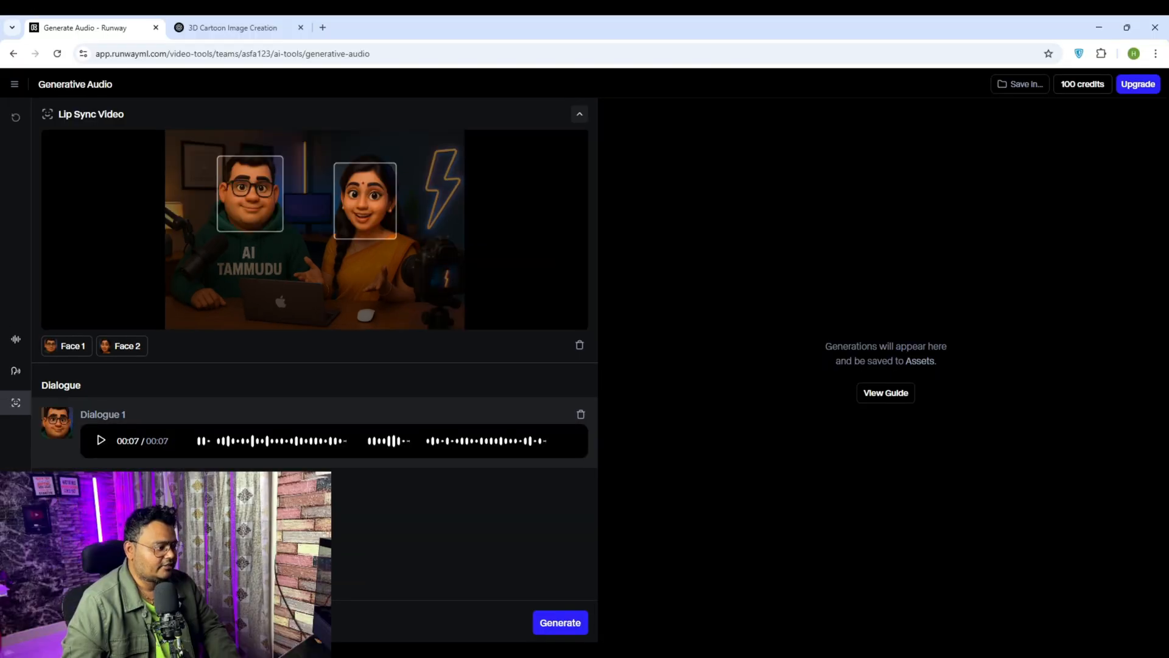
Step: Add another speaker to the lip sync dialogue
{"action": "left_click", "coordinate": [77, 621]}
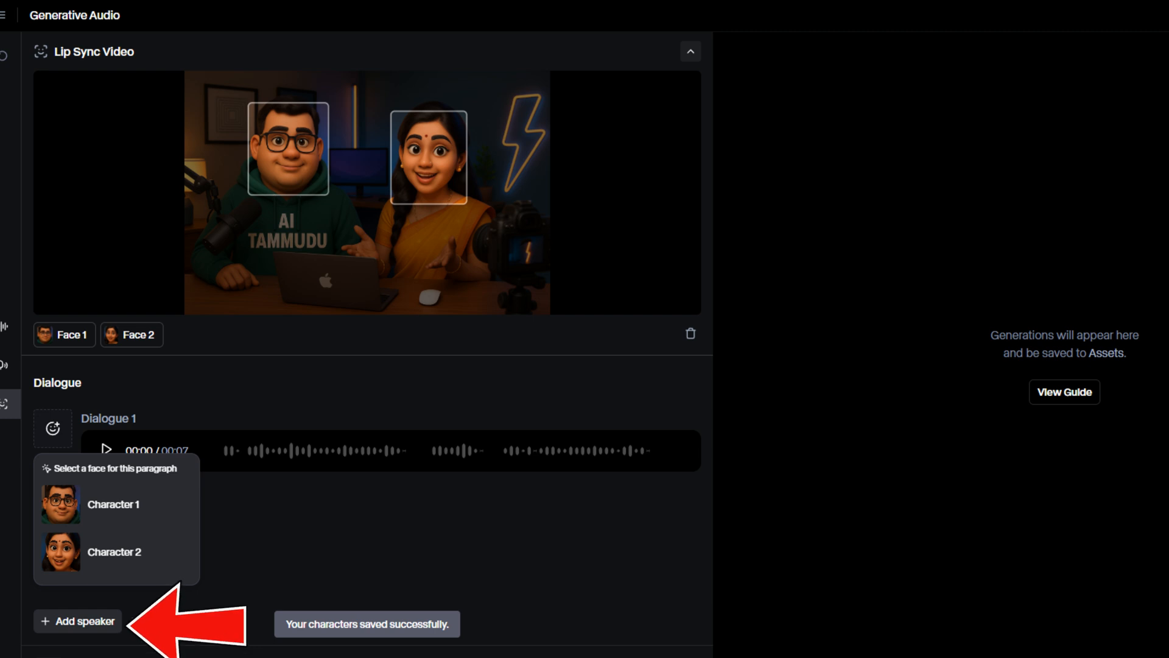
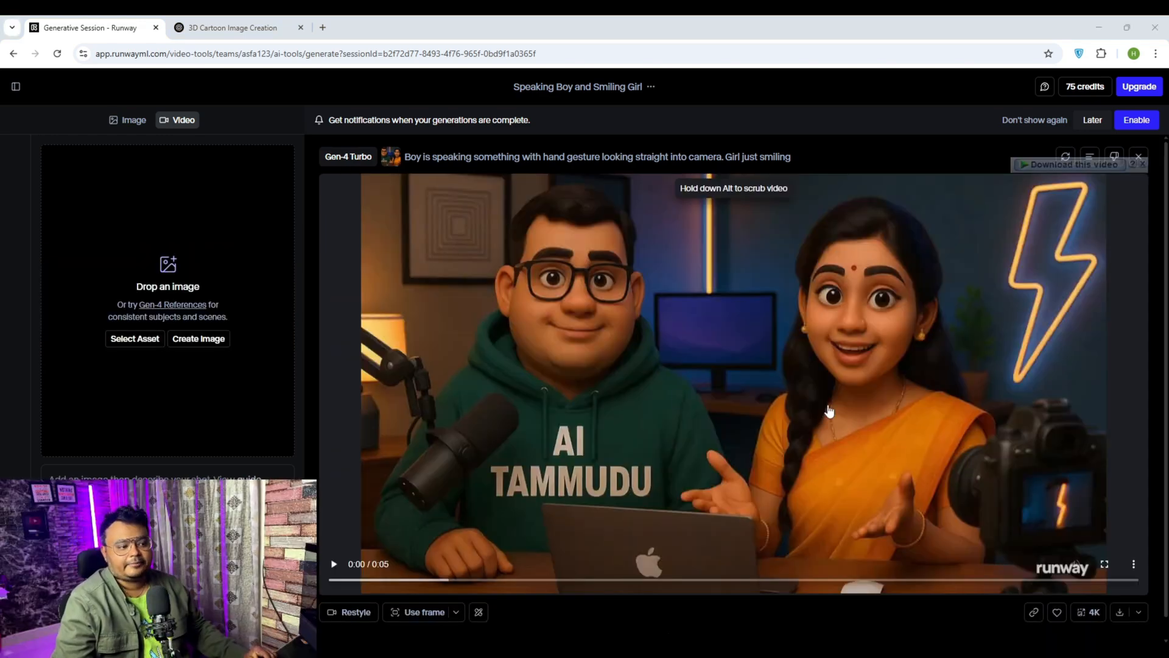
Step: Play the generated Gen-4 Turbo video of the speaking boy and smiling girl, and load it into Lip Sync
{"action": "left_click", "coordinate": [333, 564]}
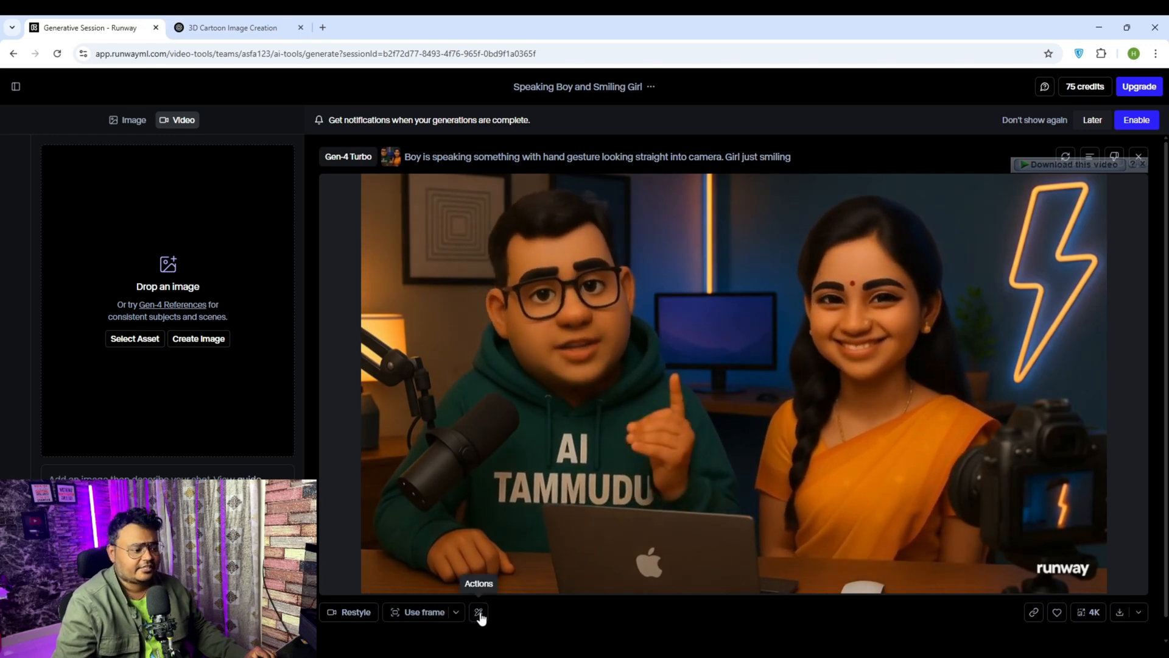
{"action": "left_click", "coordinate": [480, 614]}
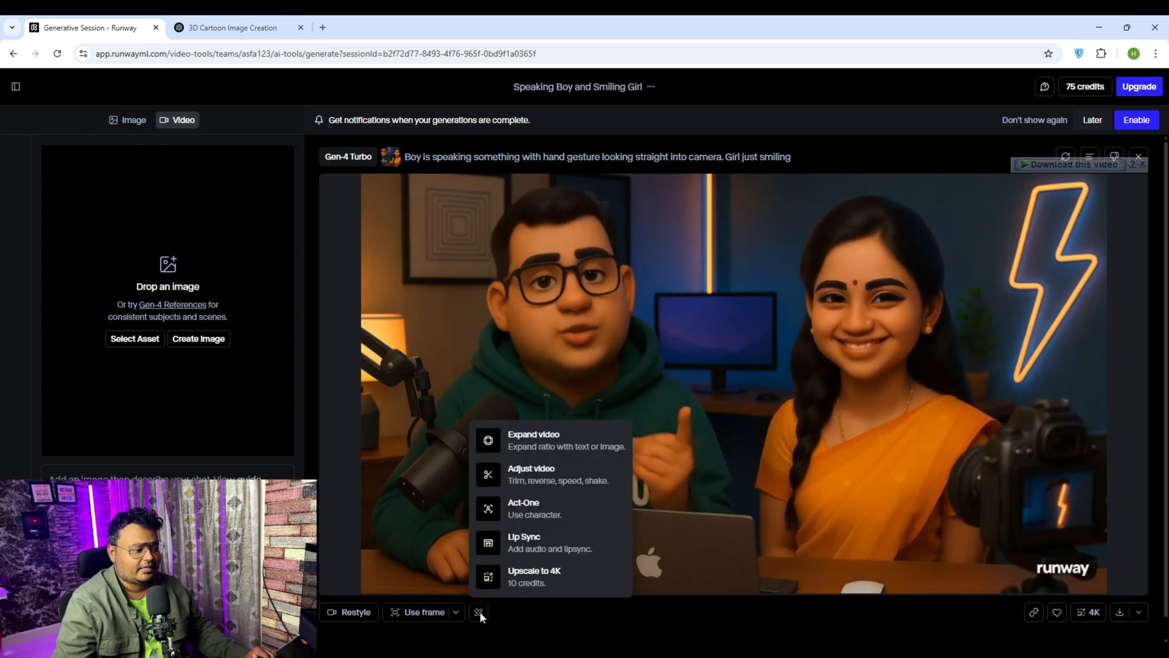
{"action": "left_click", "coordinate": [544, 544]}
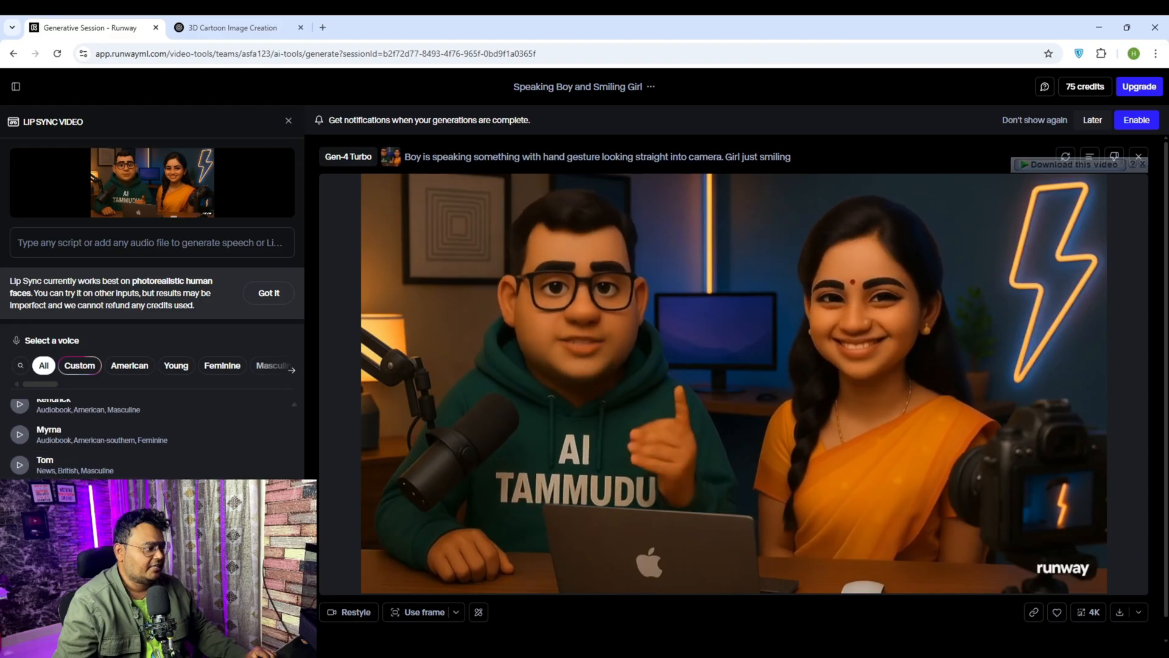
Step: Upload the audio file Boy 1 from the "tow lip synce" folder as the video's speech and generate the lip sync
{"action": "scroll", "coordinate": [125, 454], "scroll_direction": "down", "scroll_amount": 1}
{"action": "scroll", "coordinate": [125, 454], "scroll_direction": "up", "scroll_amount": 1}
{"action": "scroll", "coordinate": [125, 454], "scroll_direction": "down", "scroll_amount": 1}
{"action": "scroll", "coordinate": [125, 454], "scroll_direction": "up", "scroll_amount": 1}
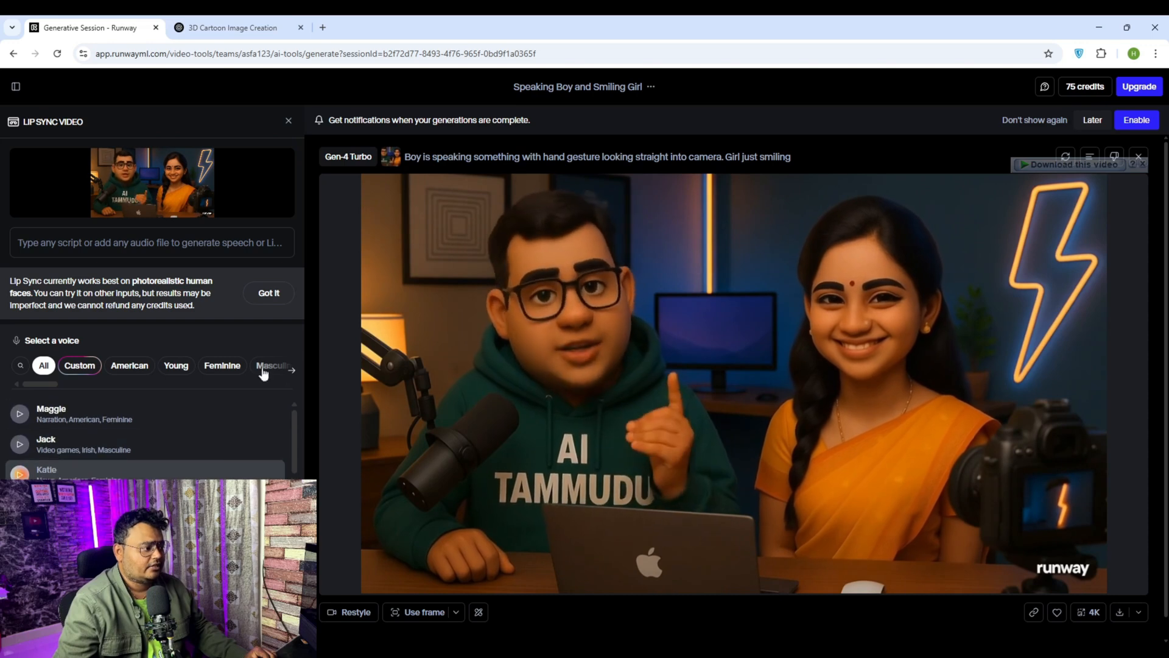
{"action": "left_click", "coordinate": [266, 293]}
{"action": "left_click", "coordinate": [98, 243]}
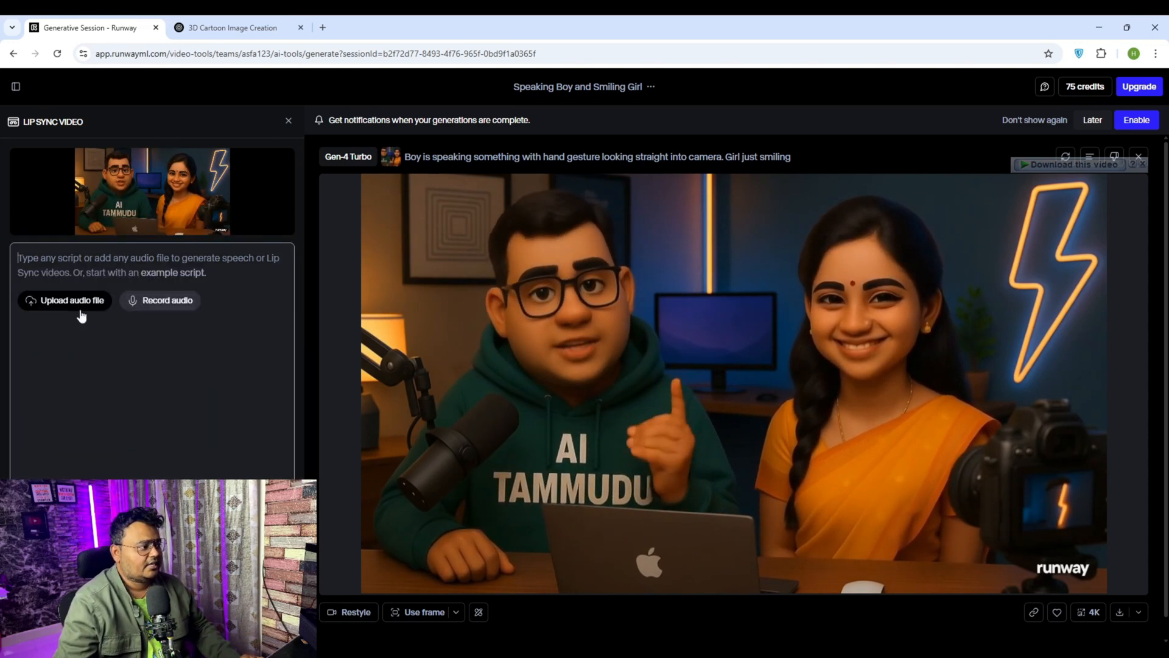
{"action": "left_click", "coordinate": [82, 312]}
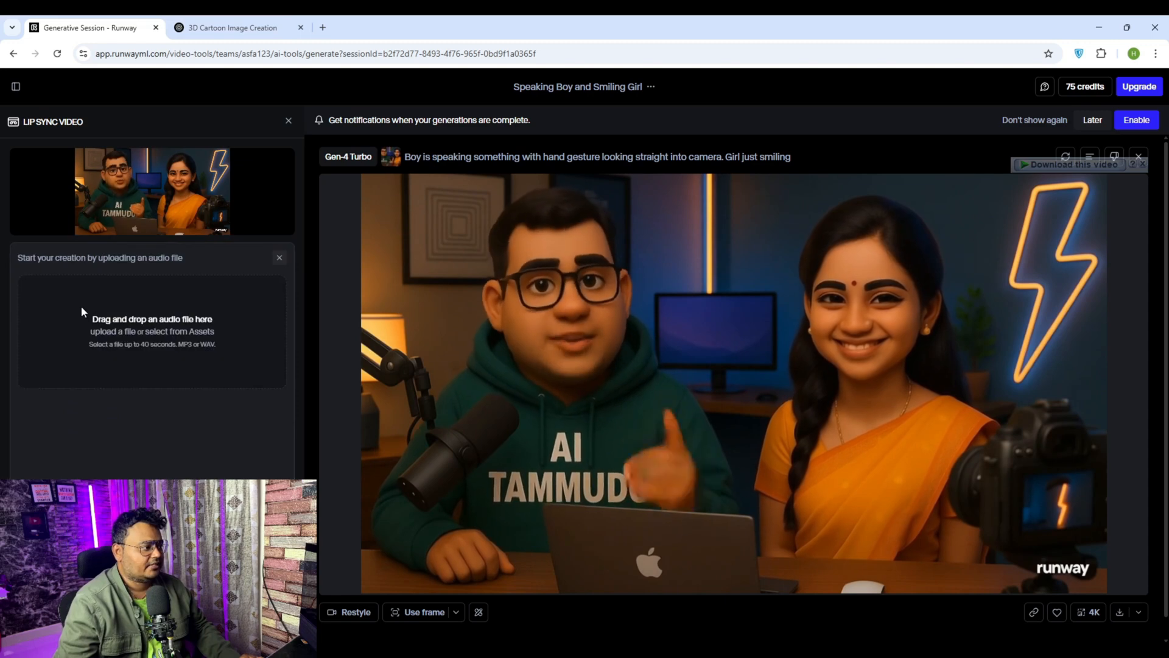
{"action": "left_click", "coordinate": [104, 339]}
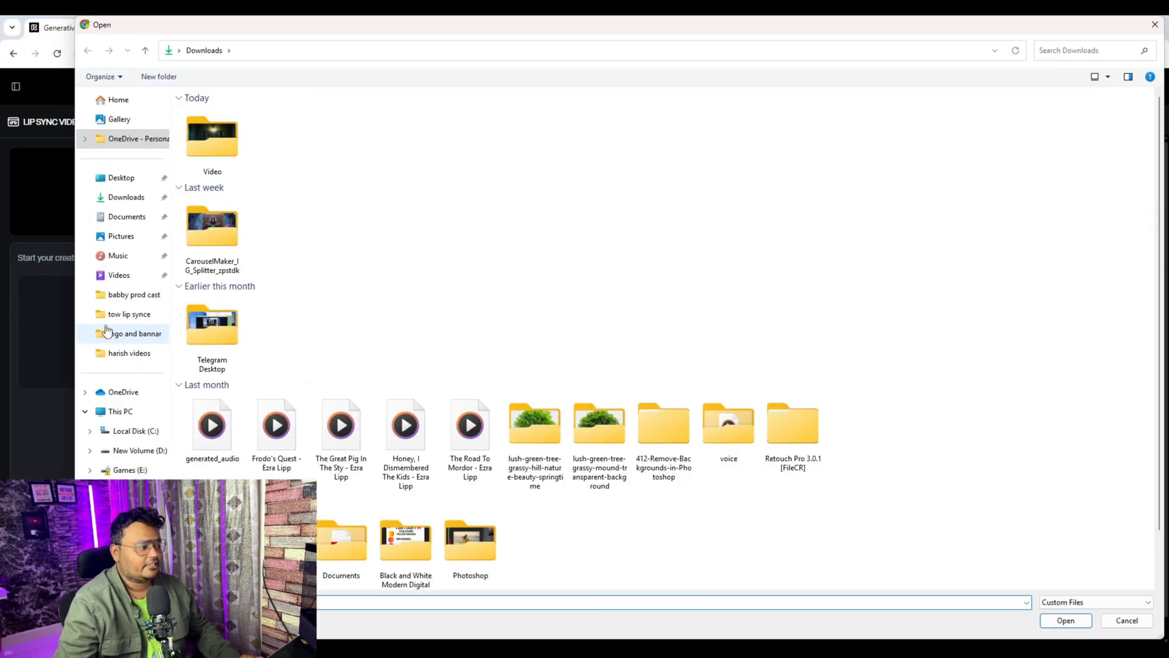
{"action": "left_click", "coordinate": [119, 314]}
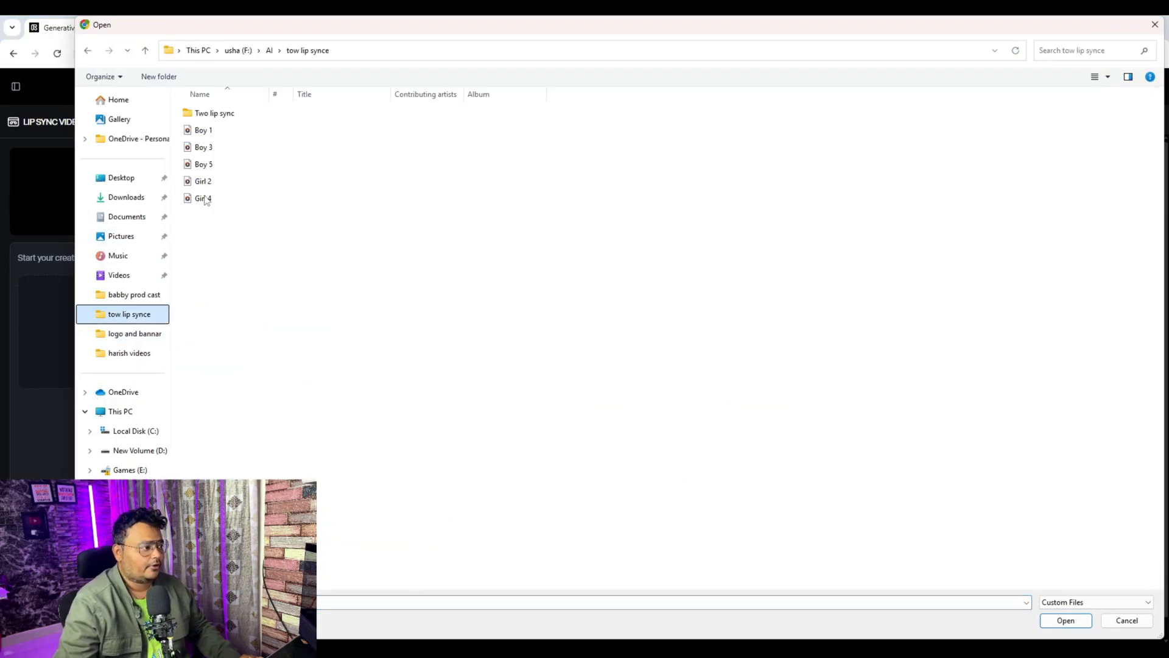
{"action": "double_click", "coordinate": [213, 135]}
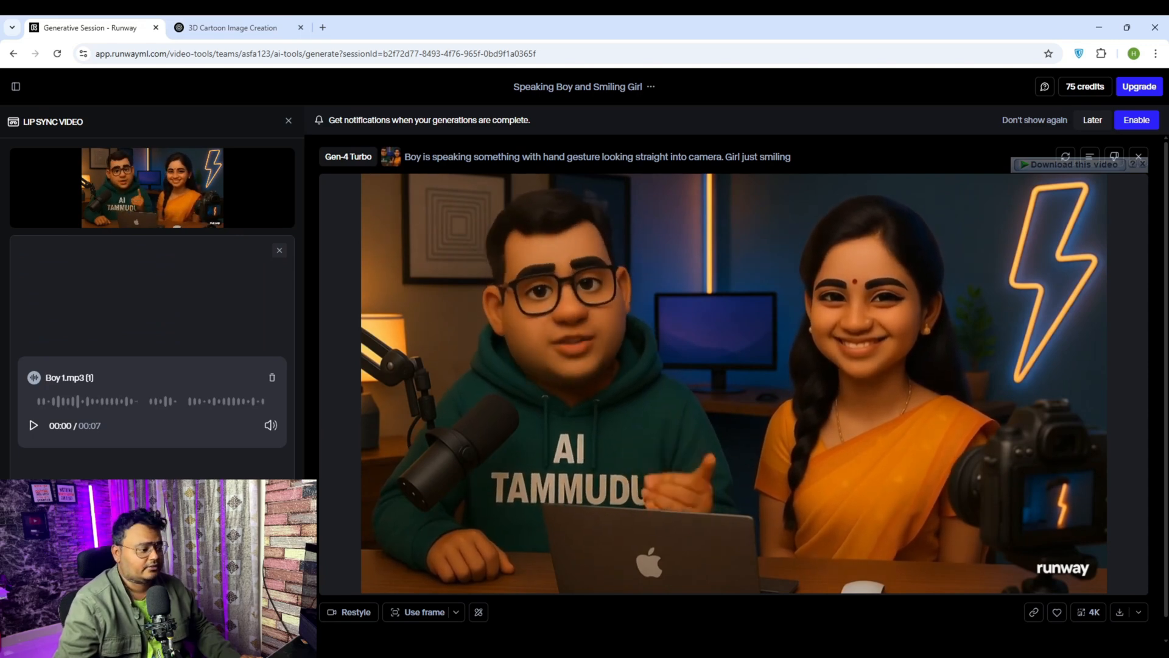
{"action": "left_click", "coordinate": [262, 624]}
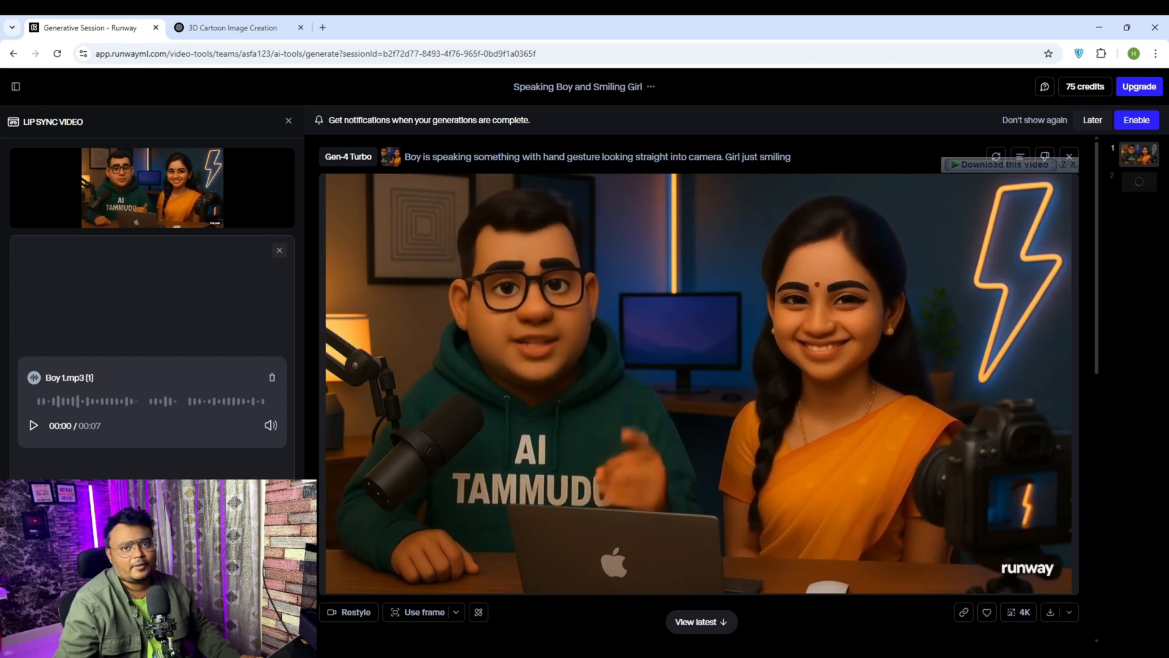
Step: Play the lip-synced result and open that video for adjustment
{"action": "scroll", "coordinate": [676, 396], "scroll_direction": "down", "scroll_amount": 7}
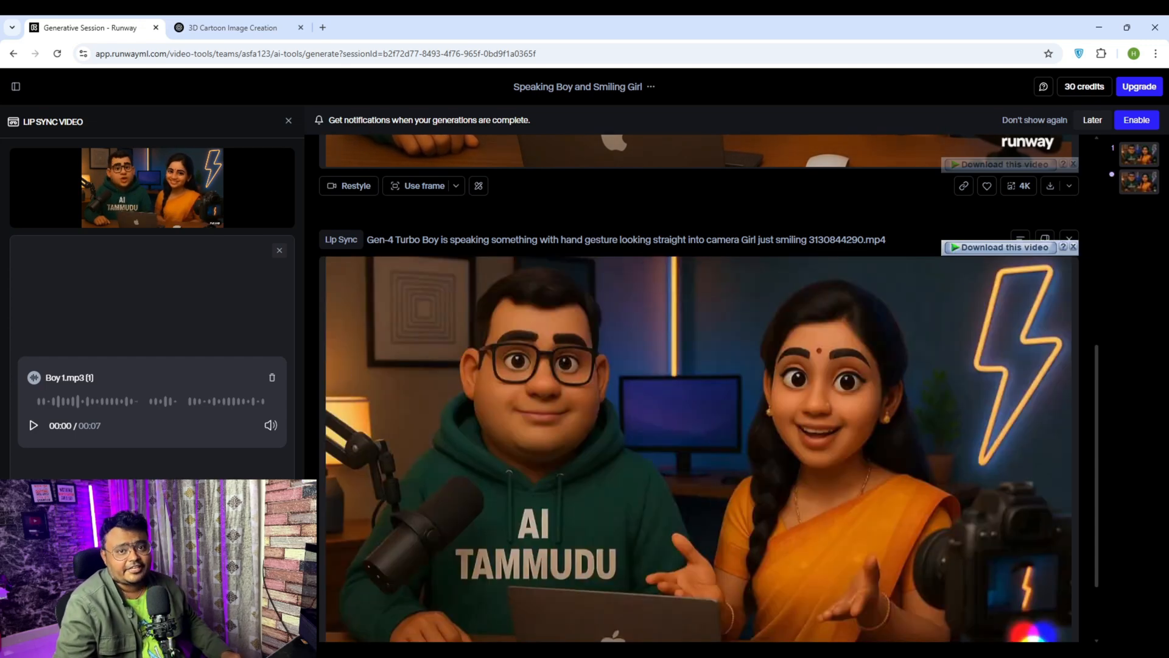
{"action": "left_click", "coordinate": [565, 494]}
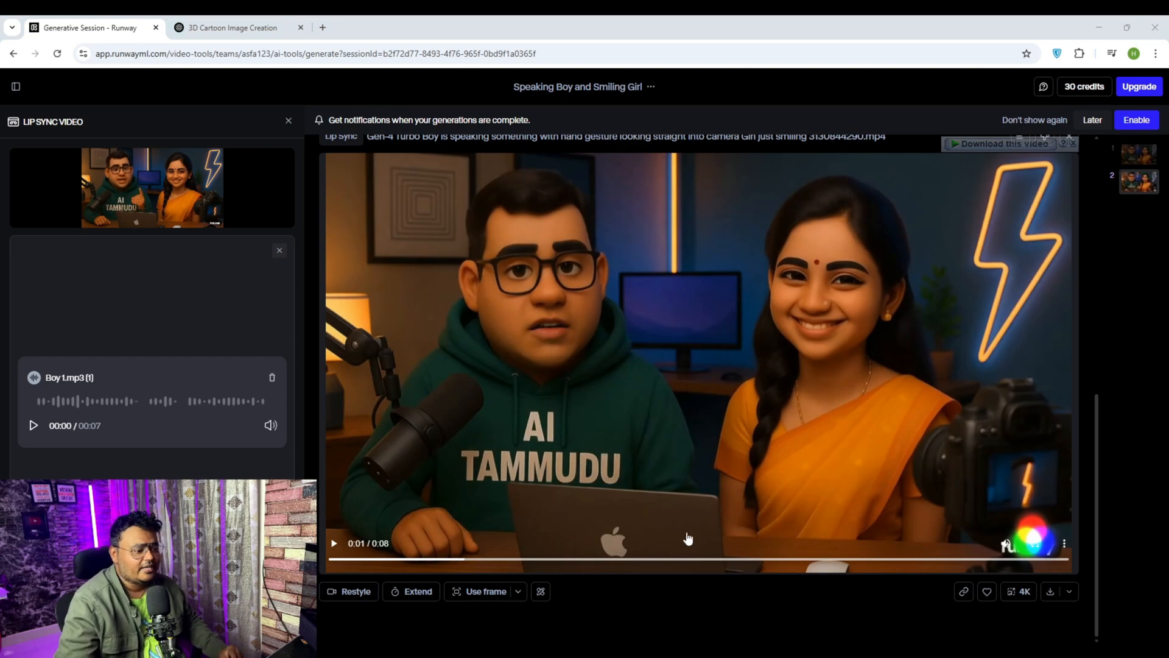
{"action": "left_click", "coordinate": [540, 592]}
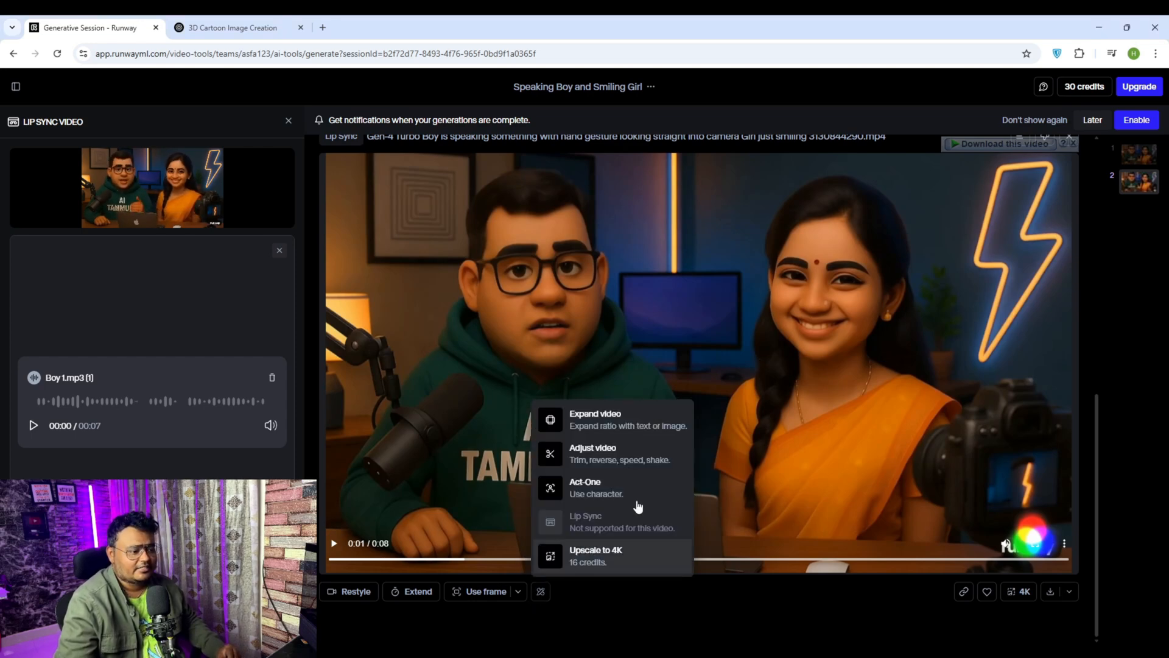
{"action": "left_click", "coordinate": [617, 454]}
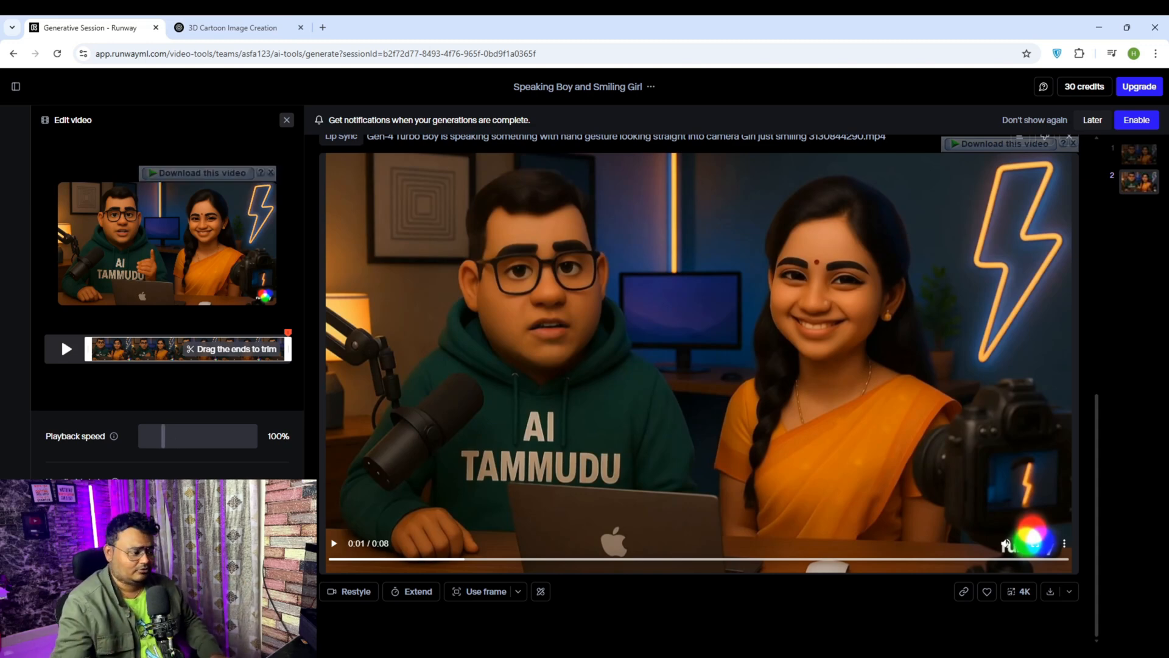
{"action": "left_click", "coordinate": [256, 634]}
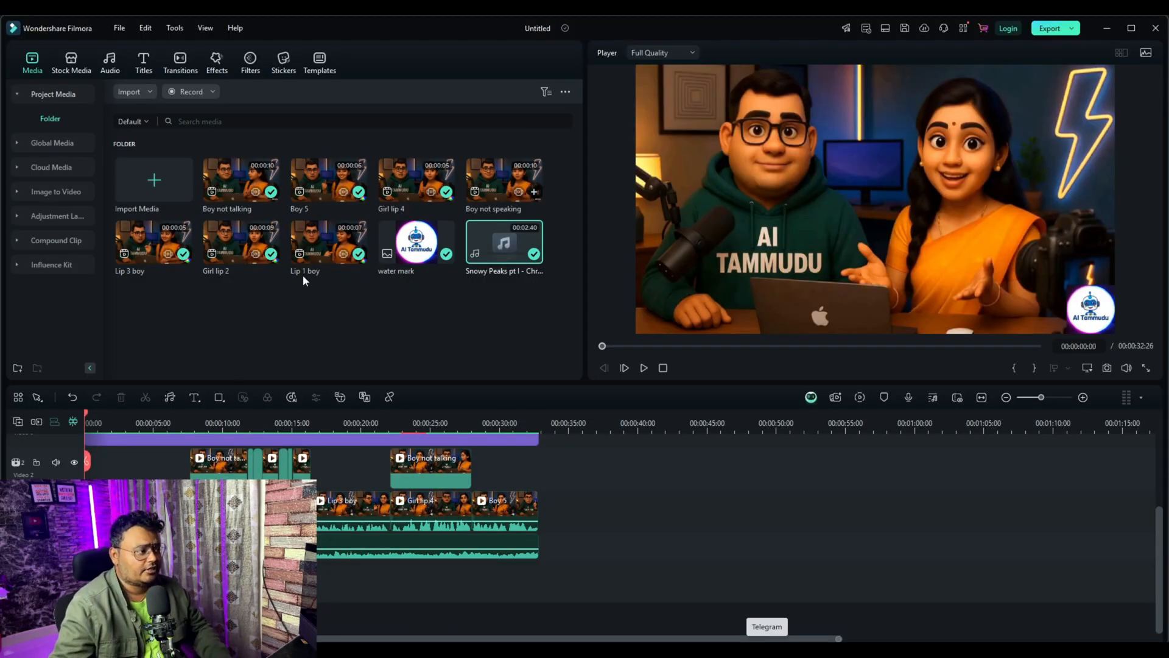
Step: Switch to Wondershare Filmora and add Lip 1 boy, Girl lip 2 and Lip 3 boy after the existing clips, keeping project settings 3840 x 2160 30fps
{"action": "left_click", "coordinate": [434, 324]}
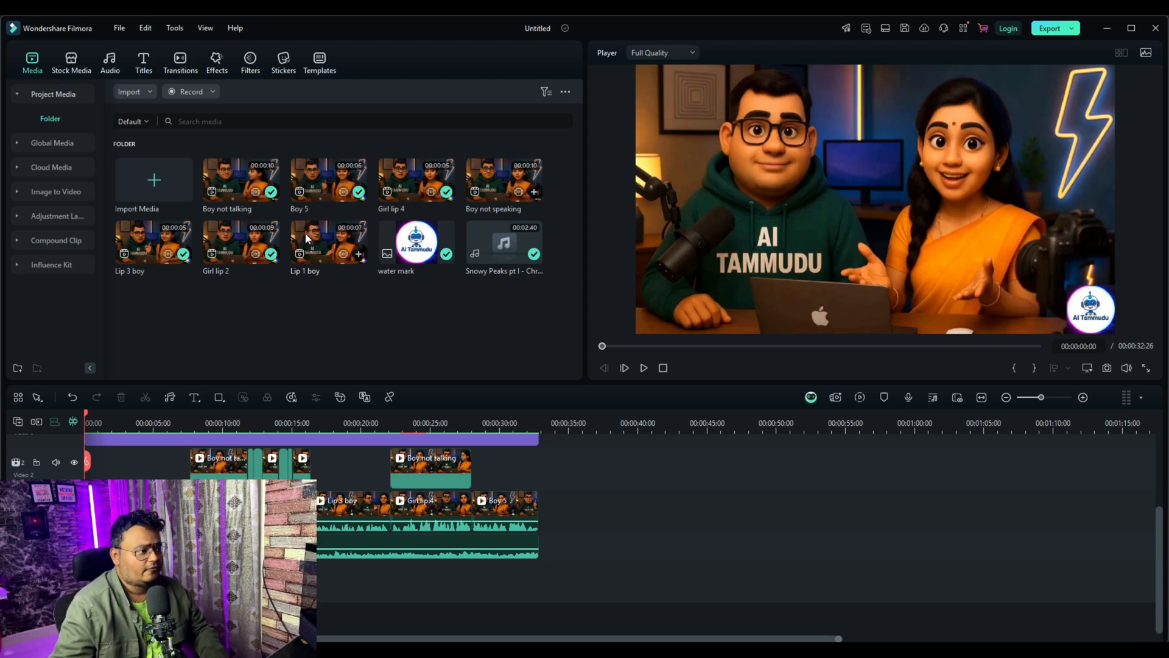
{"action": "left_click_drag", "start_coordinate": [328, 259], "coordinate": [605, 521]}
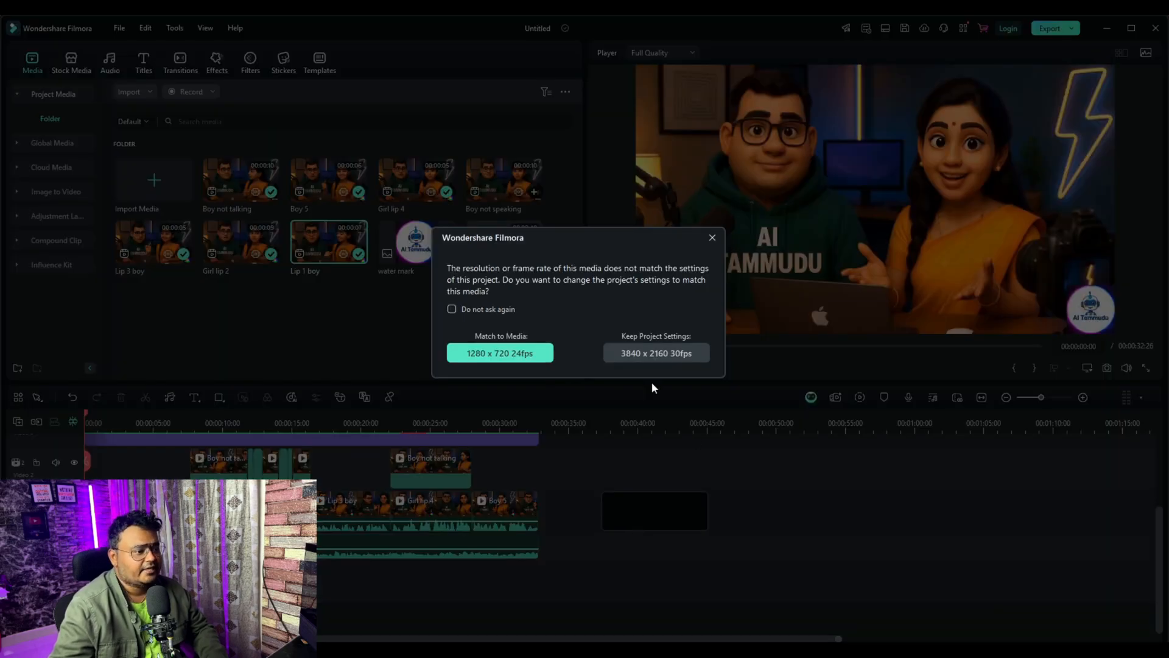
{"action": "left_click", "coordinate": [650, 353]}
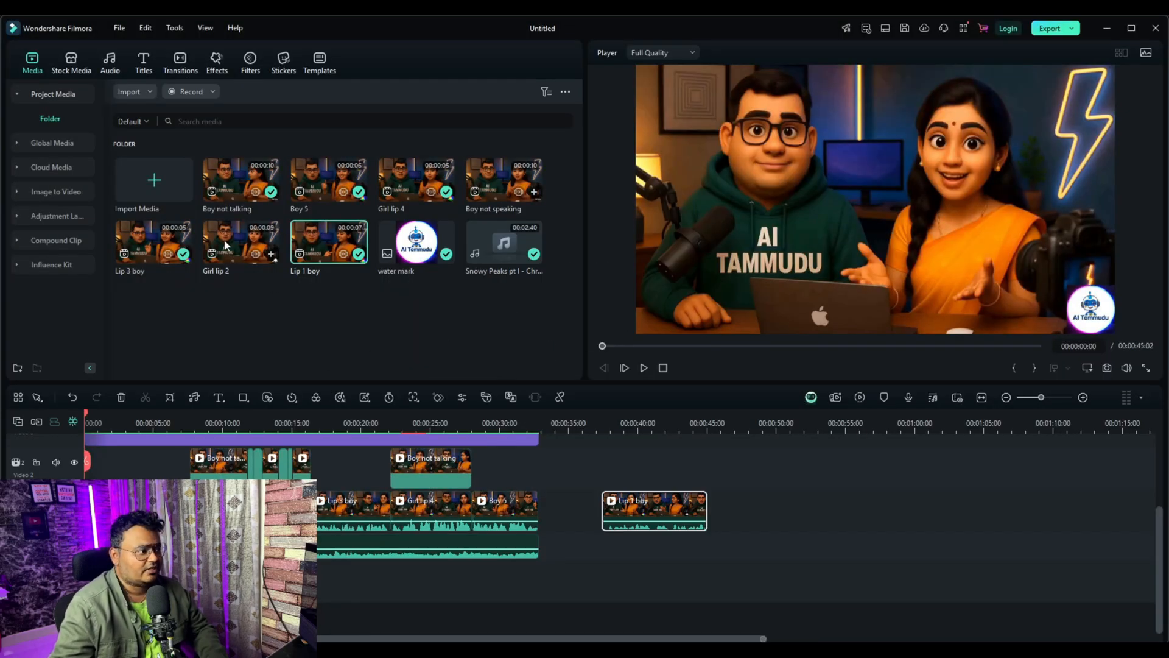
{"action": "left_click_drag", "start_coordinate": [229, 245], "coordinate": [737, 512]}
{"action": "left_click", "coordinate": [661, 352]}
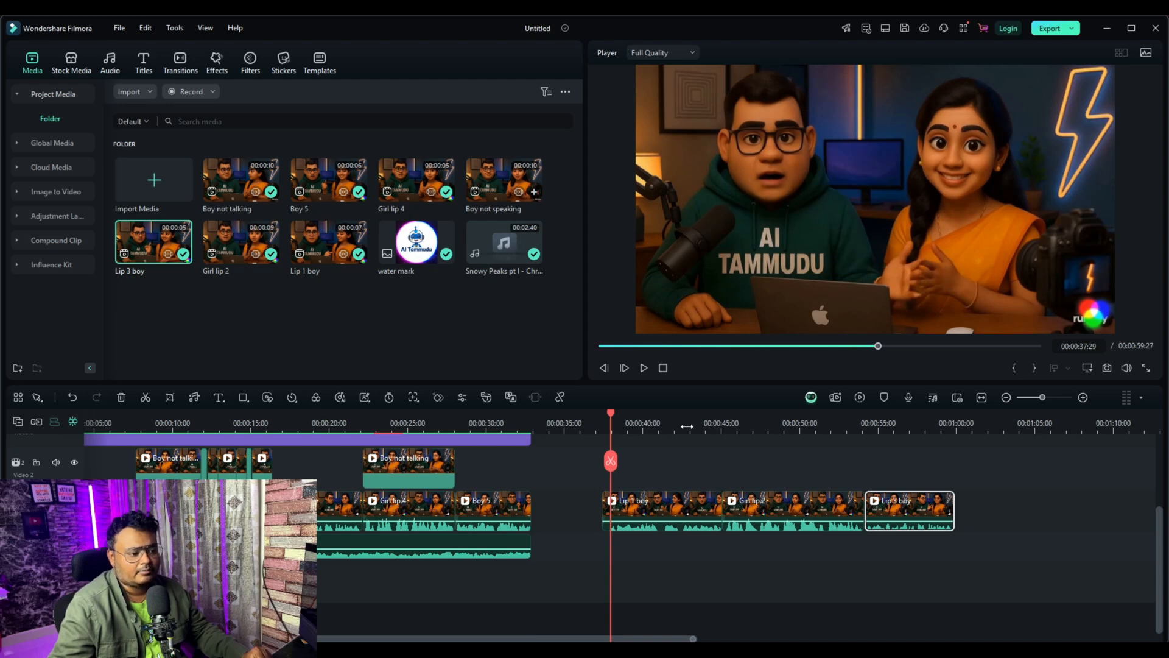
Step: Split the newly added Lip 1 boy clip at 00:00:37:25 and delete the short piece before the cut
{"action": "left_click_drag", "start_coordinate": [687, 427], "coordinate": [870, 432]}
{"action": "mouse_move", "coordinate": [613, 421]}
{"action": "left_mouse_down"}
{"action": "mouse_move", "coordinate": [569, 423]}
{"action": "mouse_move", "coordinate": [605, 426]}
{"action": "left_mouse_up"}
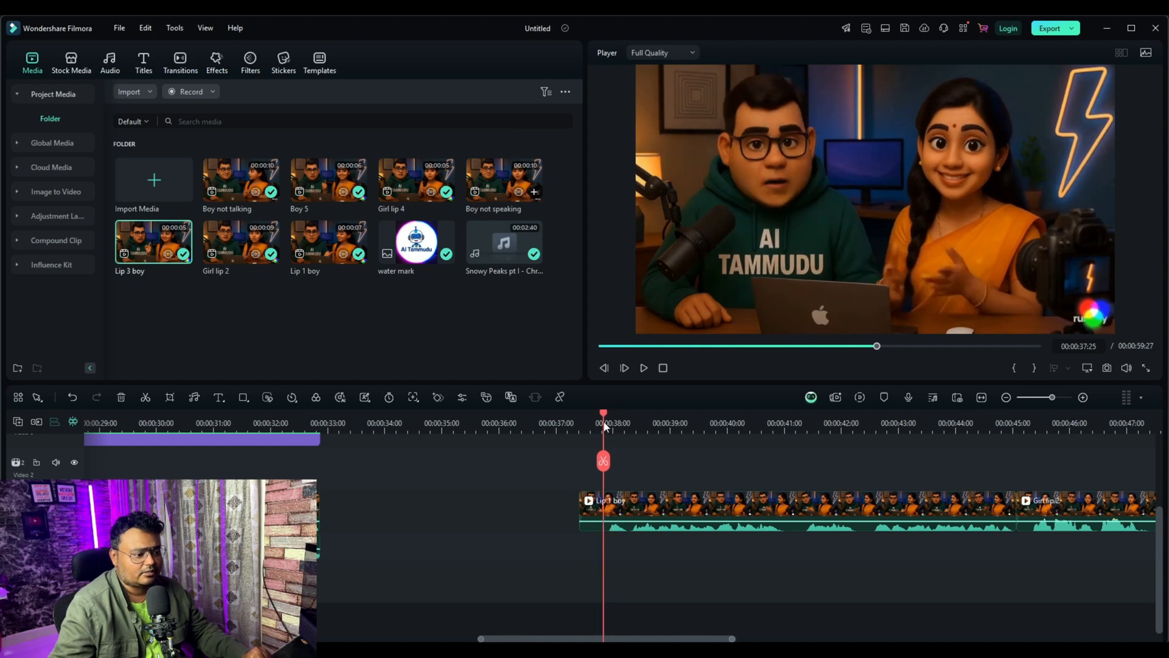
{"action": "left_click", "coordinate": [605, 464]}
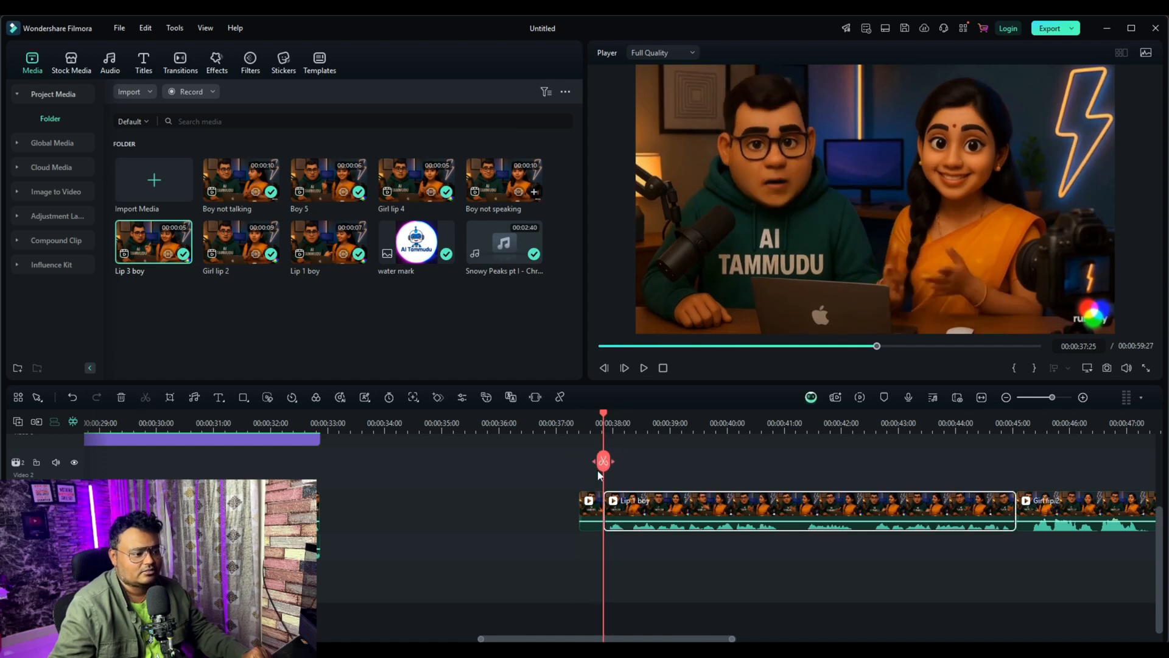
{"action": "left_click", "coordinate": [593, 507]}
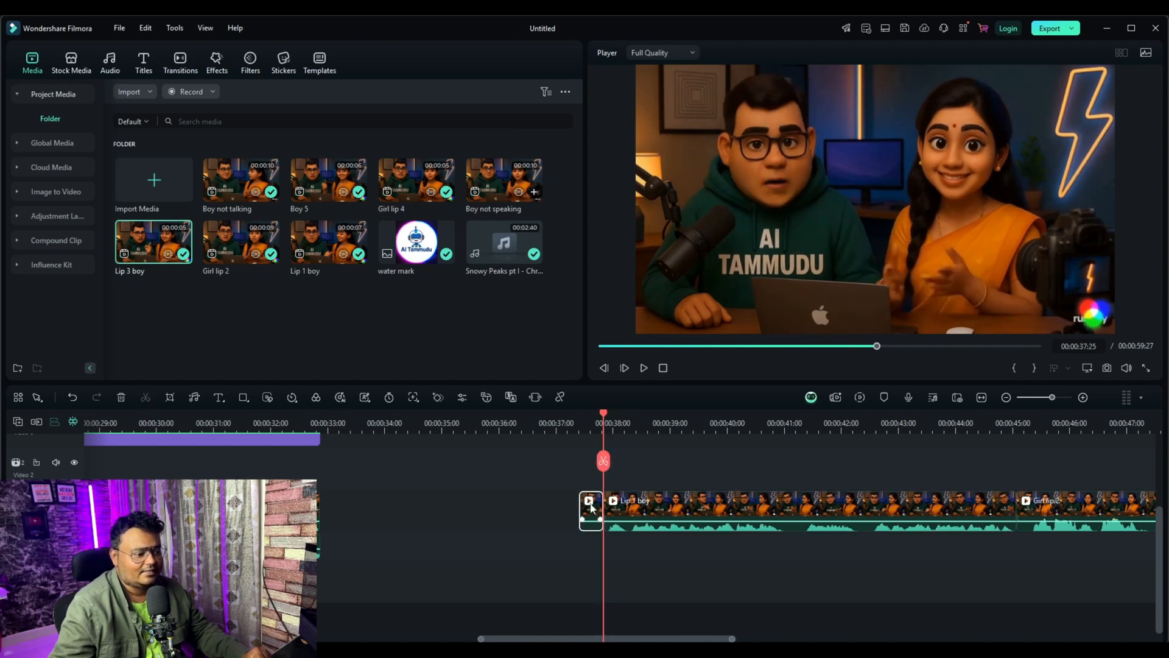
{"action": "left_click", "coordinate": [122, 399]}
Step: Play the trimmed clip, then cut out its section between 00:00:41:00 and 00:00:41:12
{"action": "left_click", "coordinate": [644, 368]}
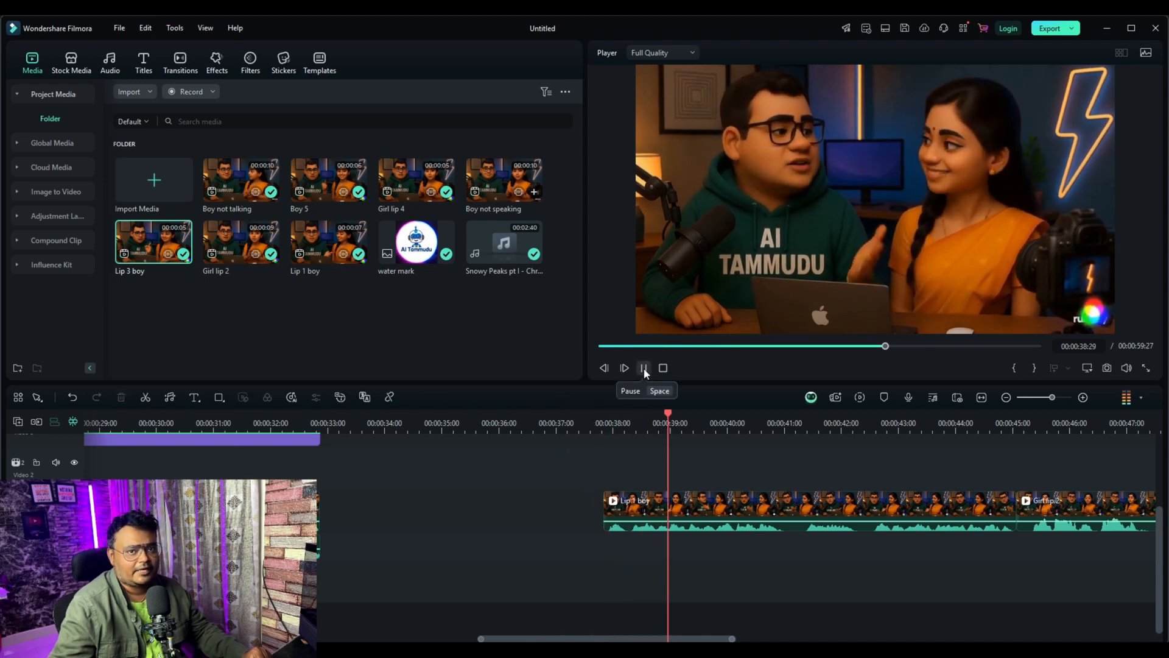
{"action": "left_click", "coordinate": [644, 368]}
{"action": "left_click_drag", "start_coordinate": [673, 452], "coordinate": [799, 472]}
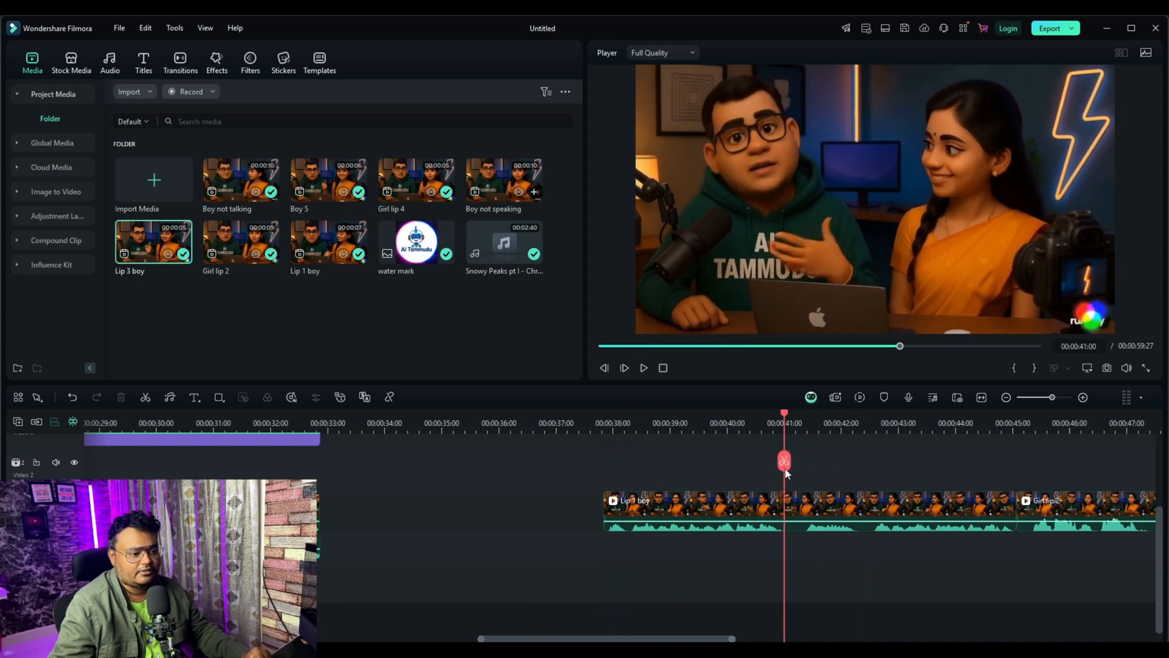
{"action": "left_click", "coordinate": [785, 464]}
{"action": "left_click_drag", "start_coordinate": [787, 418], "coordinate": [807, 429]}
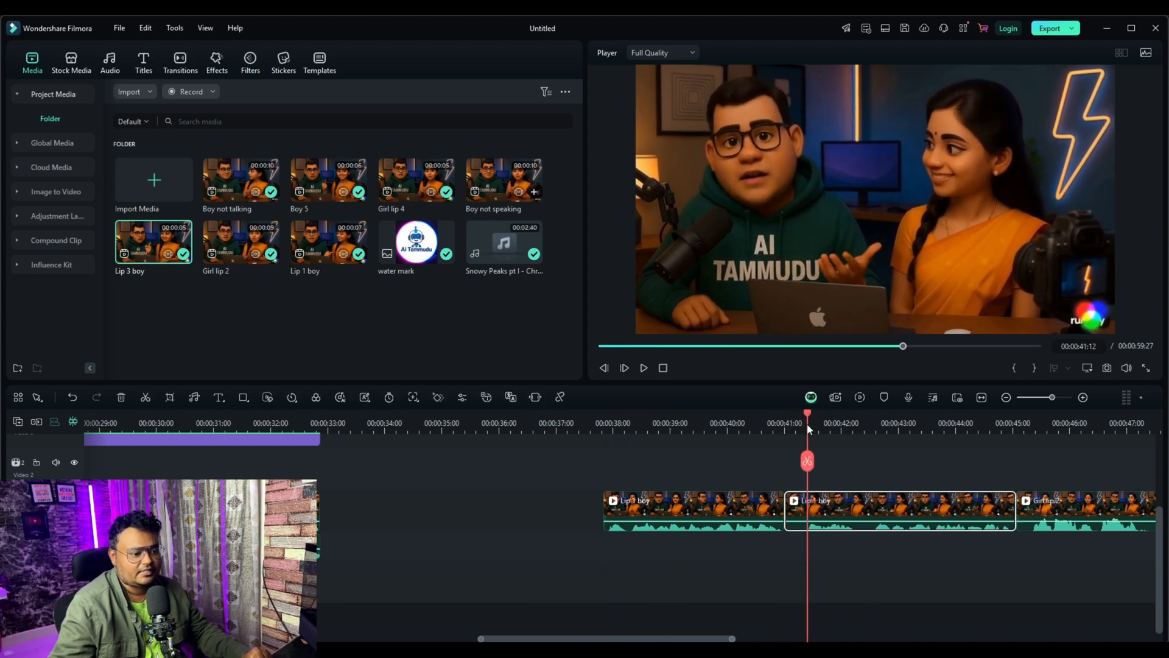
{"action": "left_click", "coordinate": [810, 468]}
{"action": "left_click", "coordinate": [795, 509]}
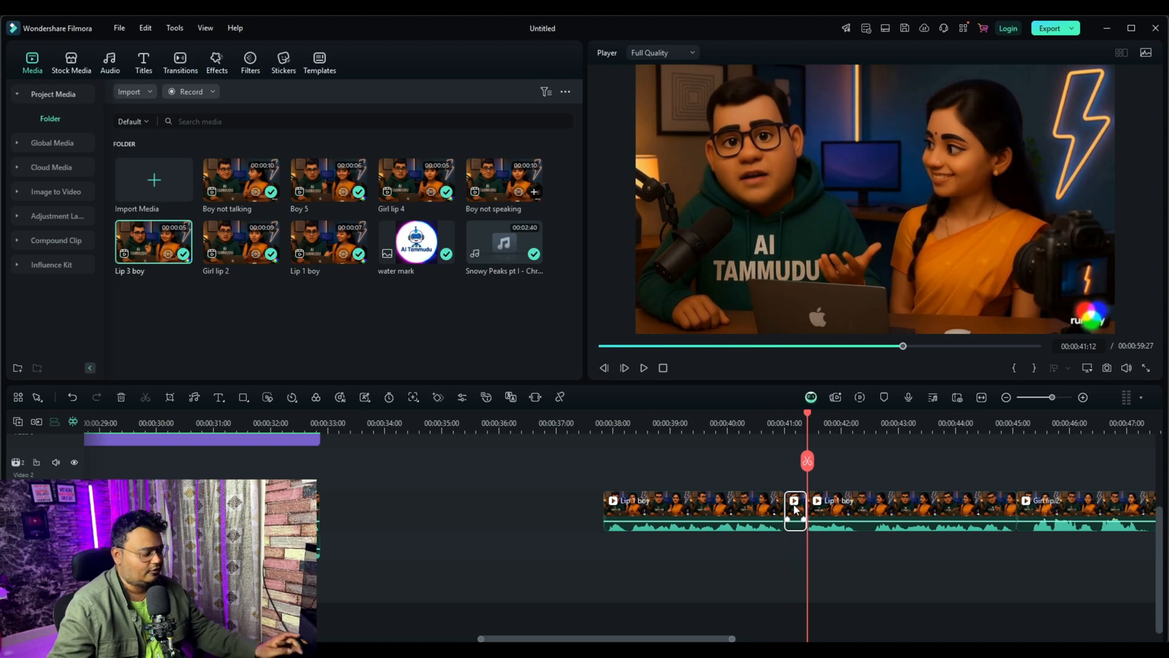
{"action": "key", "text": "Delete"}
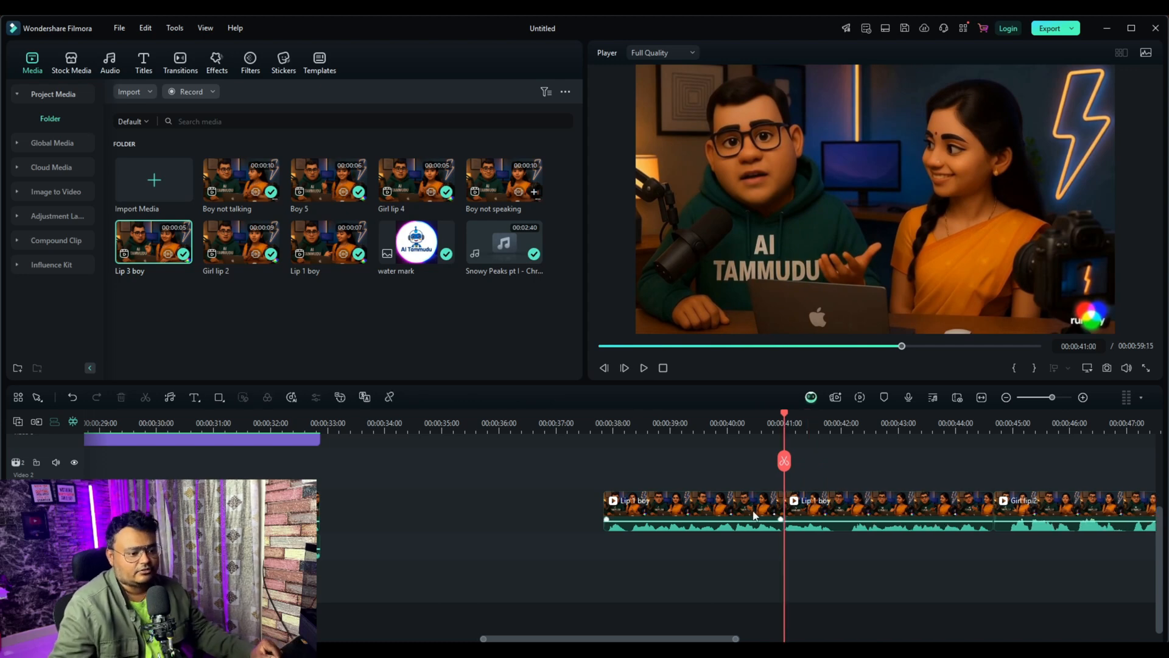
Step: Scrub through the shortened clips and place the water mark image on the track above, starting with the Lip 1 boy clip
{"action": "left_click_drag", "start_coordinate": [788, 422], "coordinate": [1000, 478]}
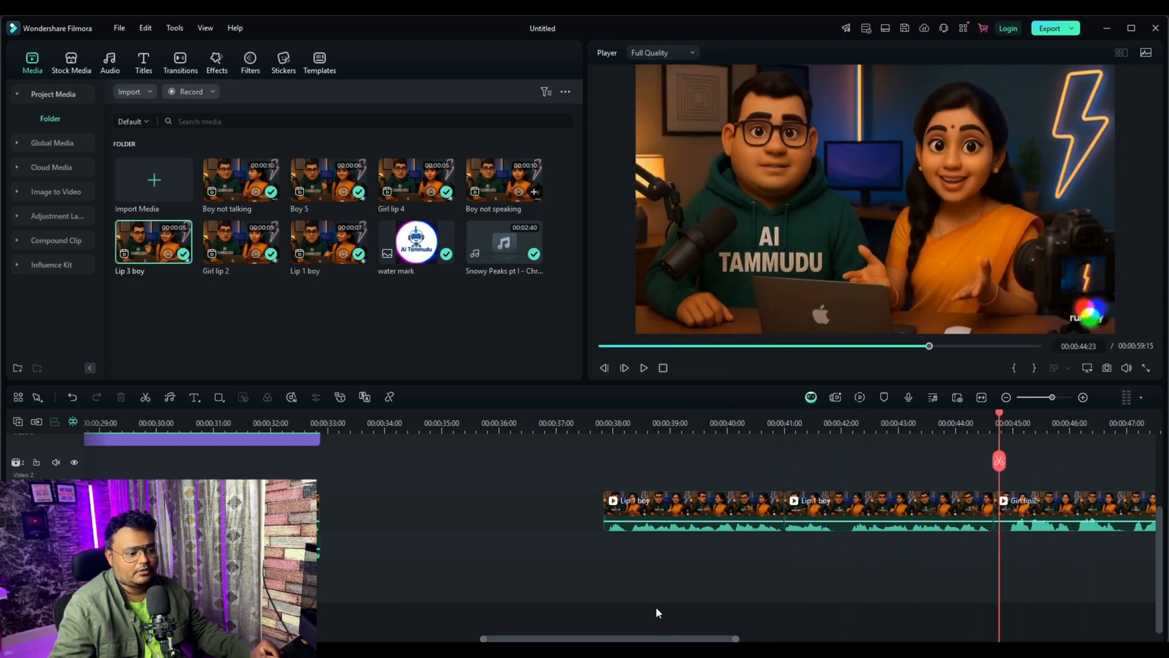
{"action": "left_click_drag", "start_coordinate": [697, 638], "coordinate": [750, 638]}
{"action": "left_click_drag", "start_coordinate": [780, 425], "coordinate": [571, 472]}
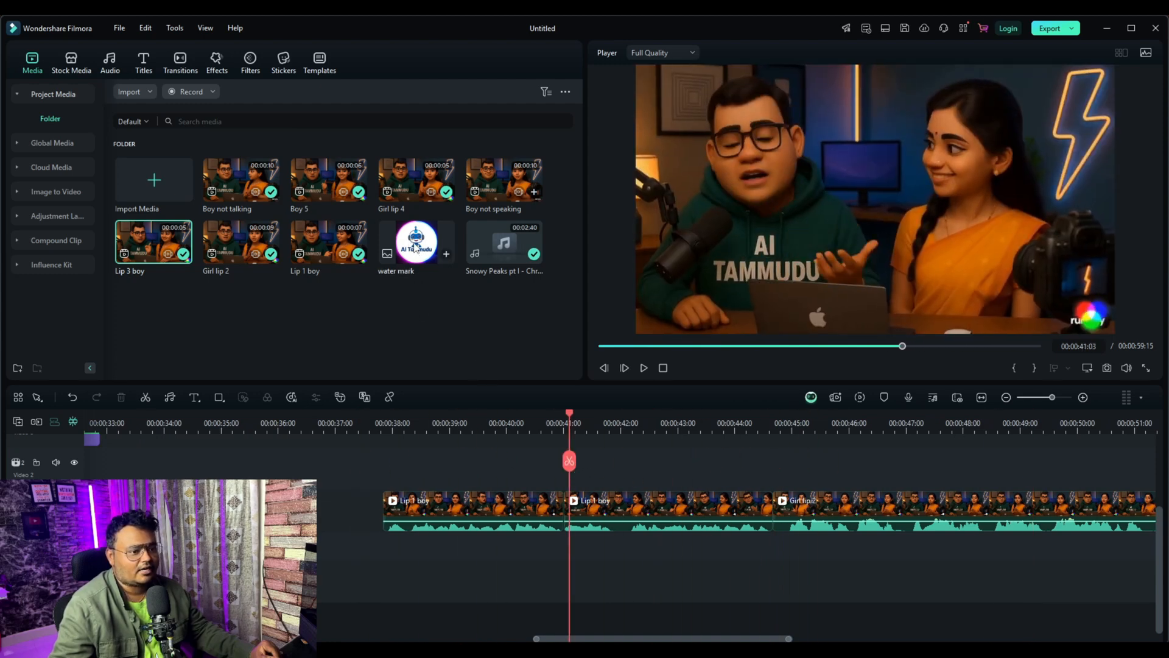
{"action": "left_click_drag", "start_coordinate": [416, 248], "coordinate": [390, 473]}
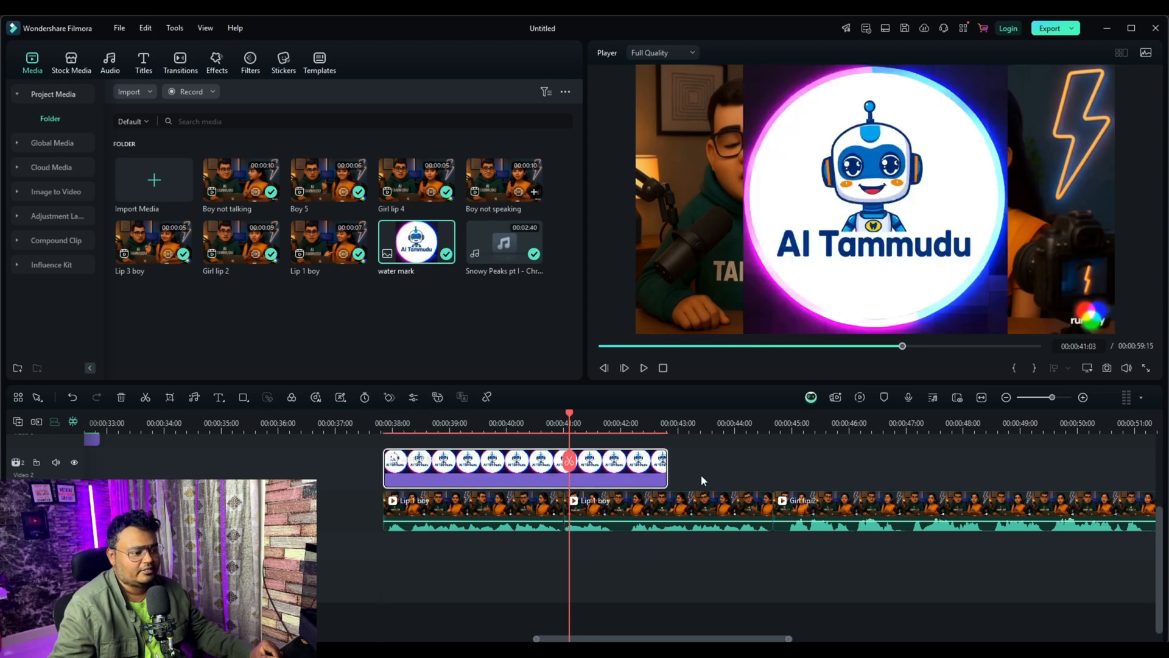
Step: Shrink the AI Tammudu watermark and place it in the video's lower-right corner over the Runway logo, undoing the accidental scaling of the clip
{"action": "left_click", "coordinate": [850, 200]}
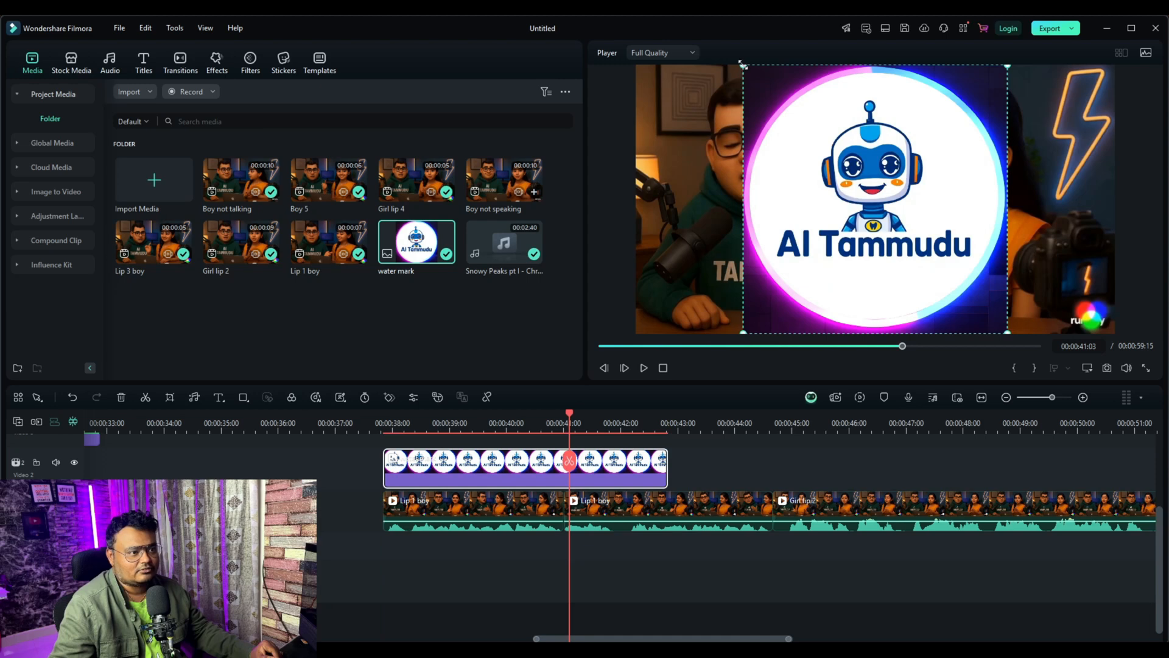
{"action": "left_click_drag", "start_coordinate": [743, 64], "coordinate": [919, 240]}
{"action": "left_click_drag", "start_coordinate": [977, 286], "coordinate": [1084, 298]}
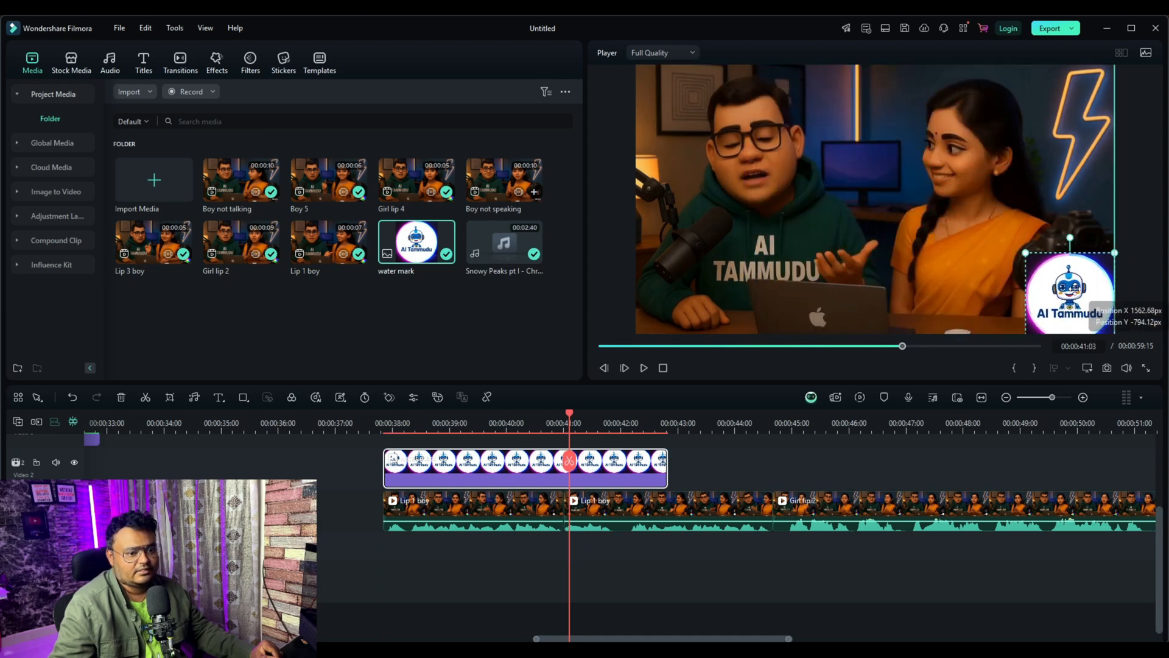
{"action": "left_click_drag", "start_coordinate": [1018, 254], "coordinate": [1038, 265]}
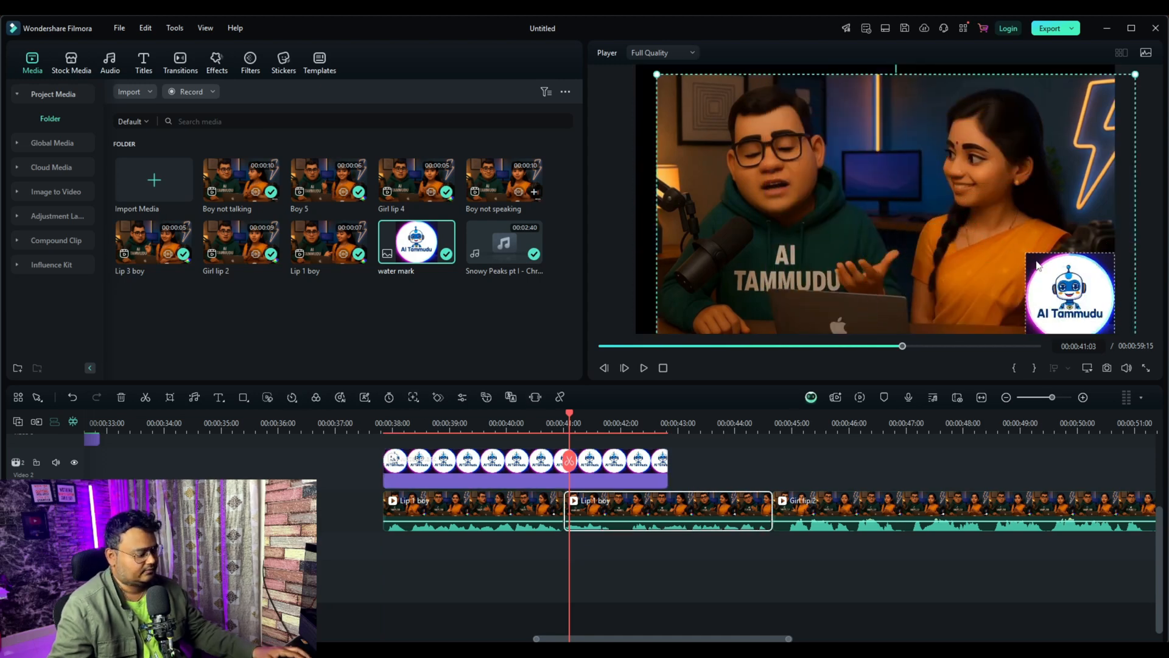
{"action": "key", "text": "ctrl+z"}
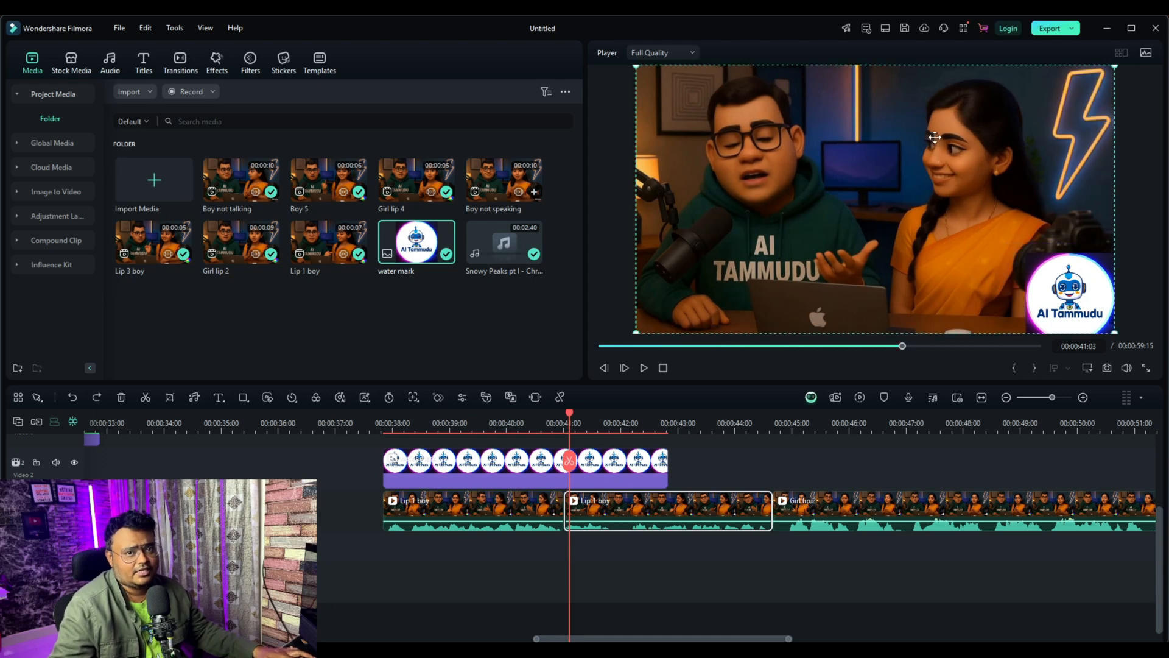
{"action": "left_click", "coordinate": [1029, 255]}
{"action": "left_click_drag", "start_coordinate": [1027, 253], "coordinate": [1066, 282]}
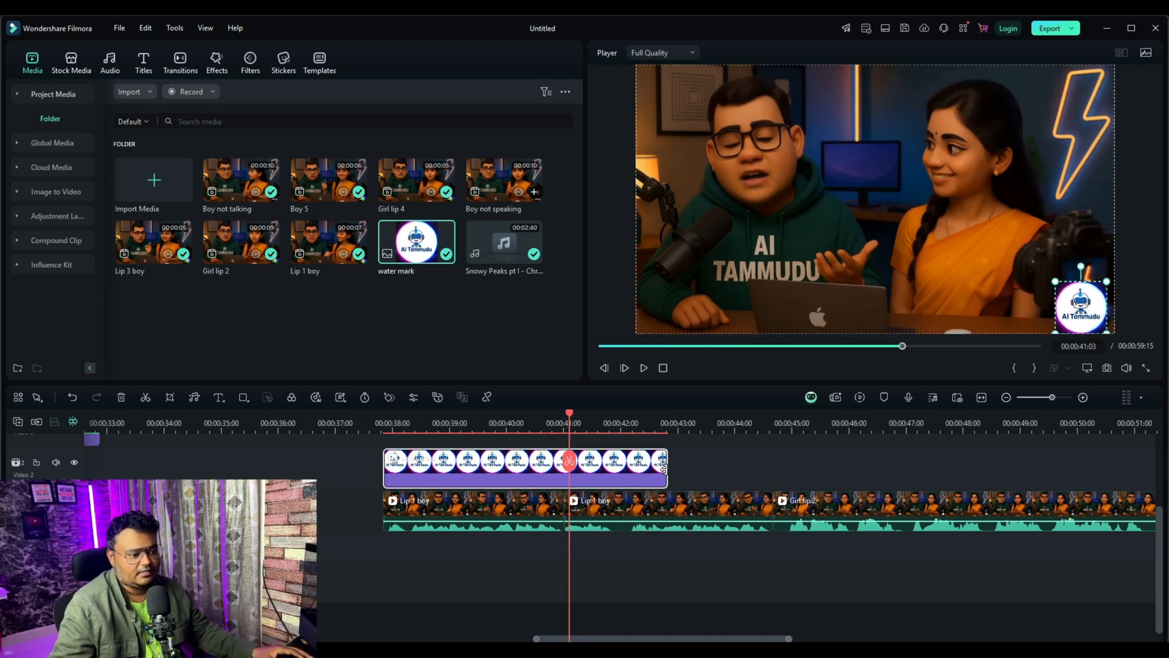
Step: Extend the water mark clip to the end of the last Lip 3 boy clip at 00:00:59:15
{"action": "left_click_drag", "start_coordinate": [664, 469], "coordinate": [941, 468]}
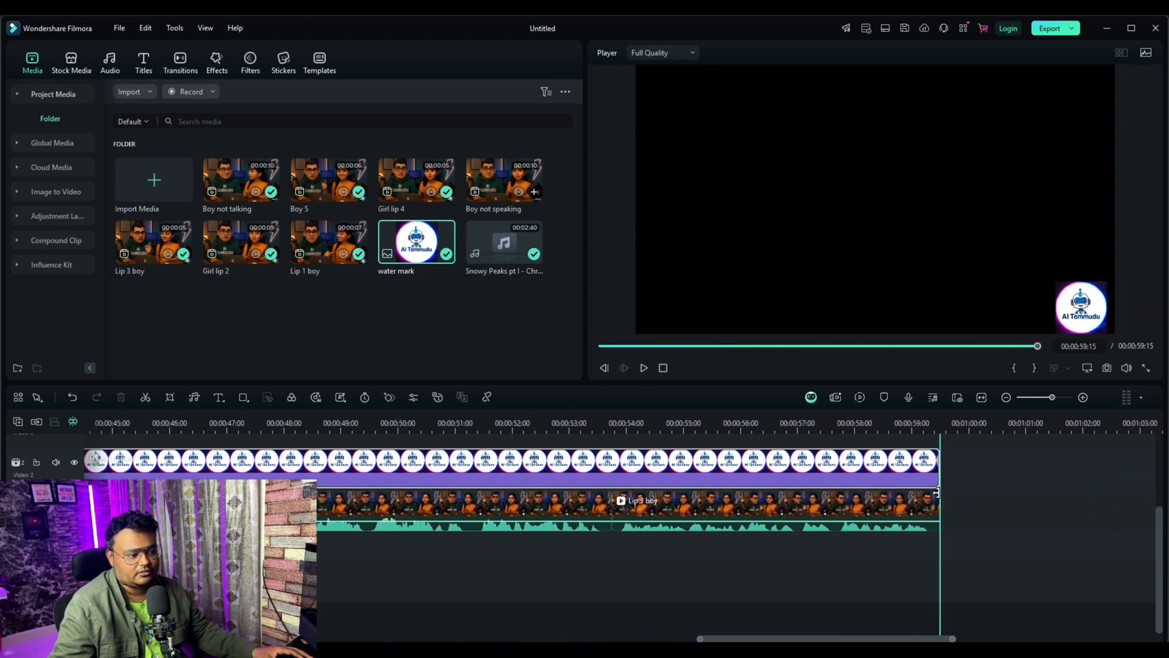
{"action": "left_click_drag", "start_coordinate": [757, 639], "coordinate": [580, 641]}
{"action": "left_click", "coordinate": [475, 536]}
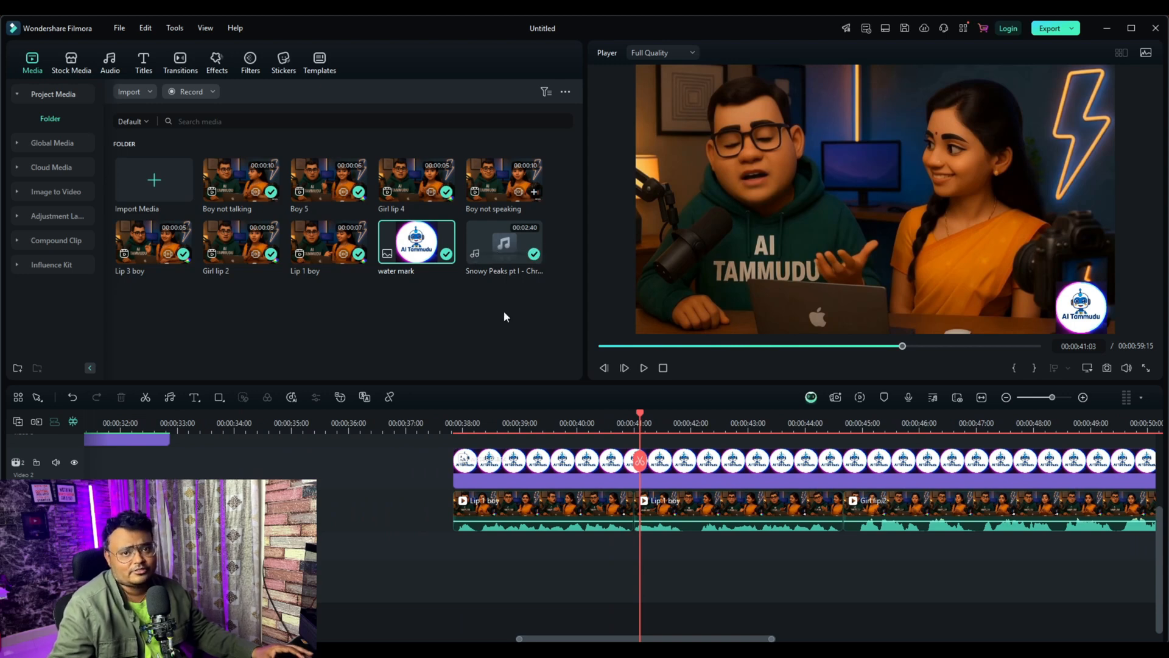
Step: Add the Snowy Peaks music beneath the video, starting with the first Lip 1 boy clip, and lower its volume to -20.41 dB
{"action": "left_click", "coordinate": [499, 241]}
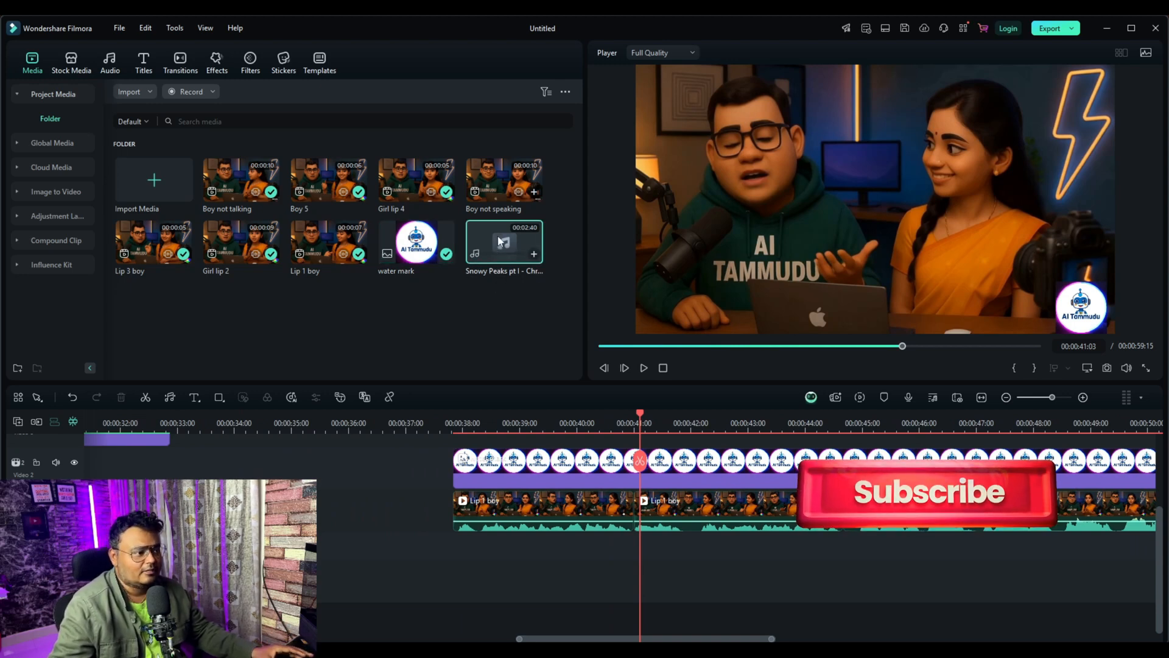
{"action": "left_click_drag", "start_coordinate": [499, 241], "coordinate": [455, 552]}
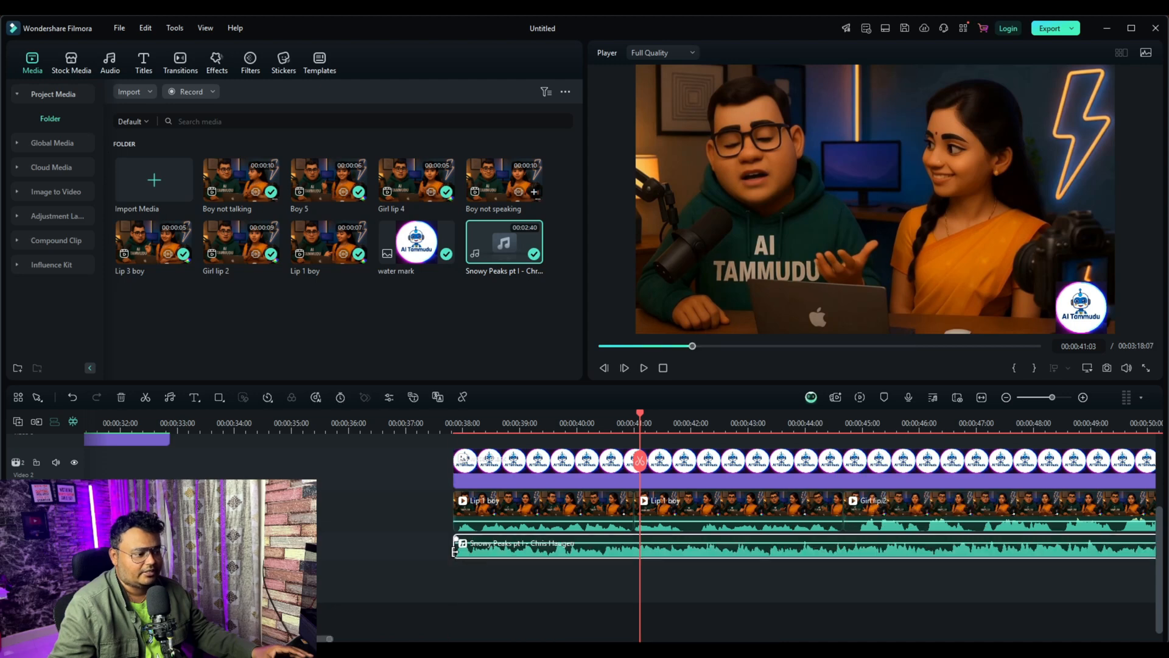
{"action": "double_click", "coordinate": [619, 553]}
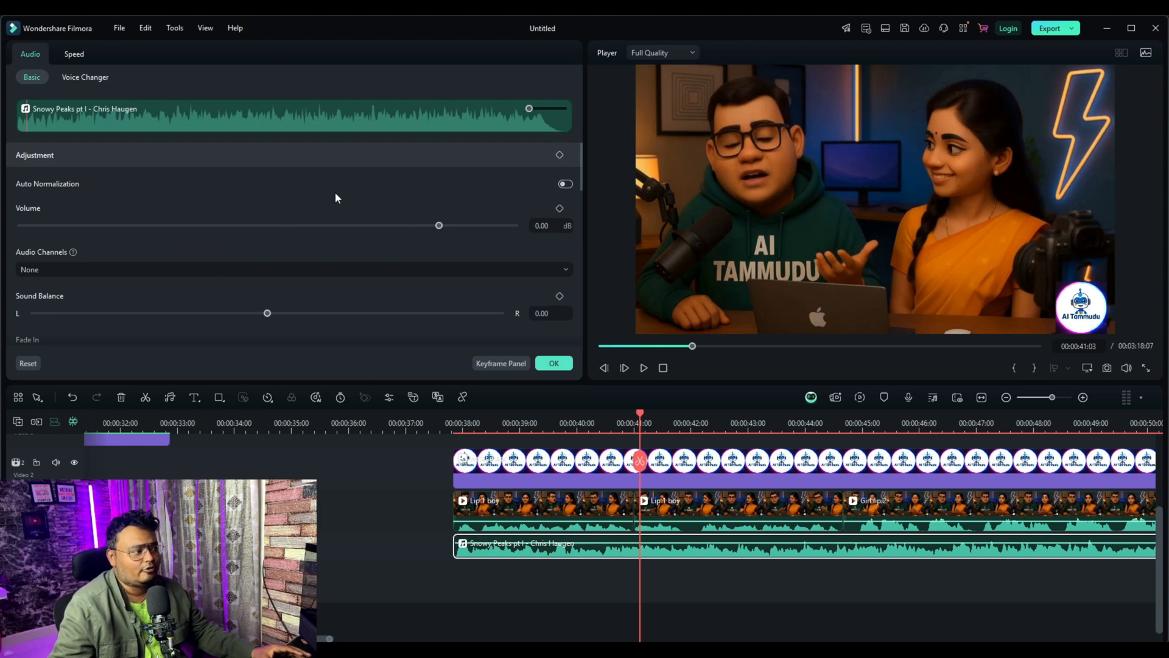
{"action": "left_click_drag", "start_coordinate": [440, 227], "coordinate": [355, 239]}
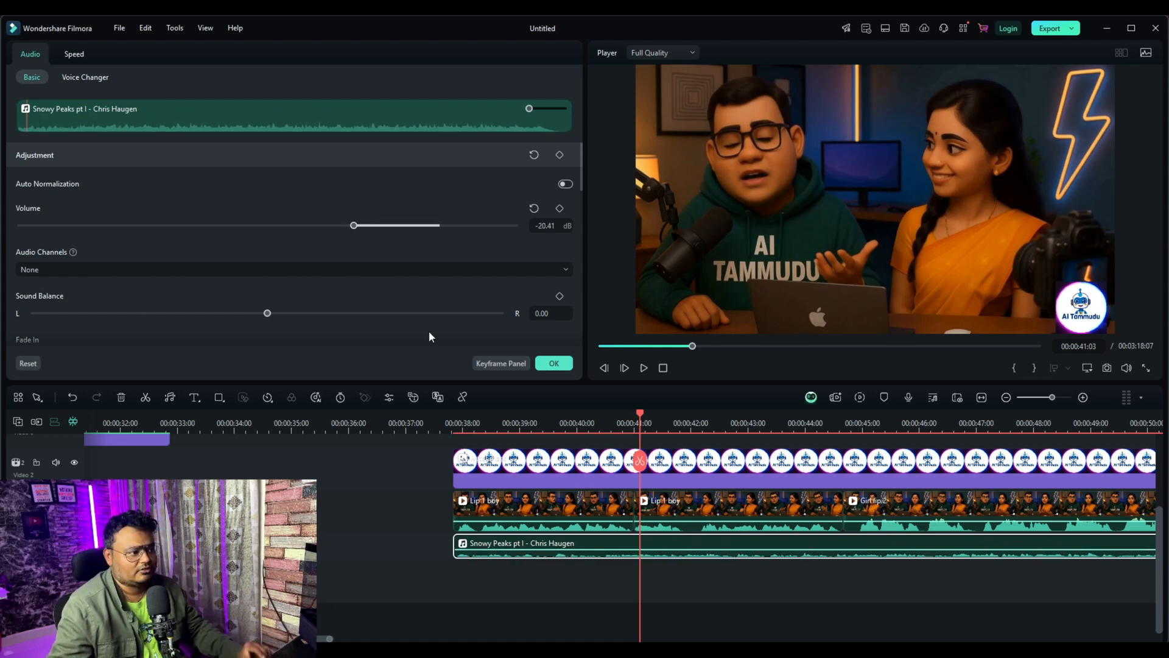
{"action": "left_click", "coordinate": [555, 364]}
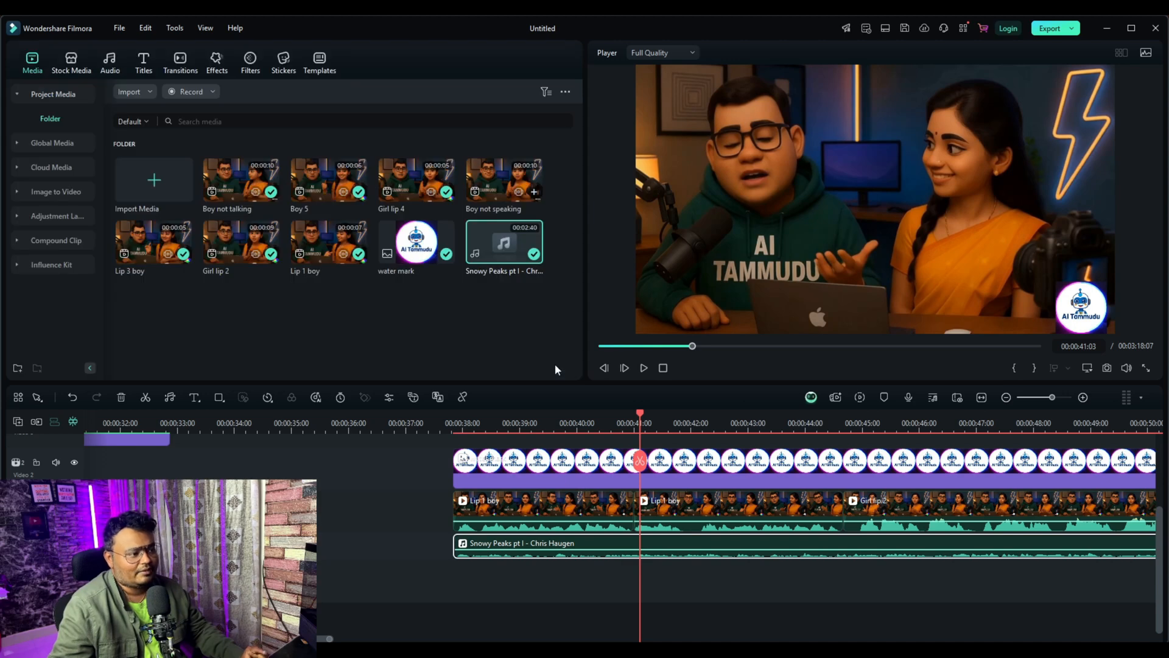
Step: Place the trending red Subscribe sticker on the track above the water mark, starting at 00:00:42:20
{"action": "left_click", "coordinate": [463, 437]}
{"action": "left_click_drag", "start_coordinate": [463, 437], "coordinate": [729, 426]}
{"action": "scroll", "coordinate": [789, 463], "scroll_direction": "up", "scroll_amount": 2}
{"action": "left_click", "coordinate": [283, 61]}
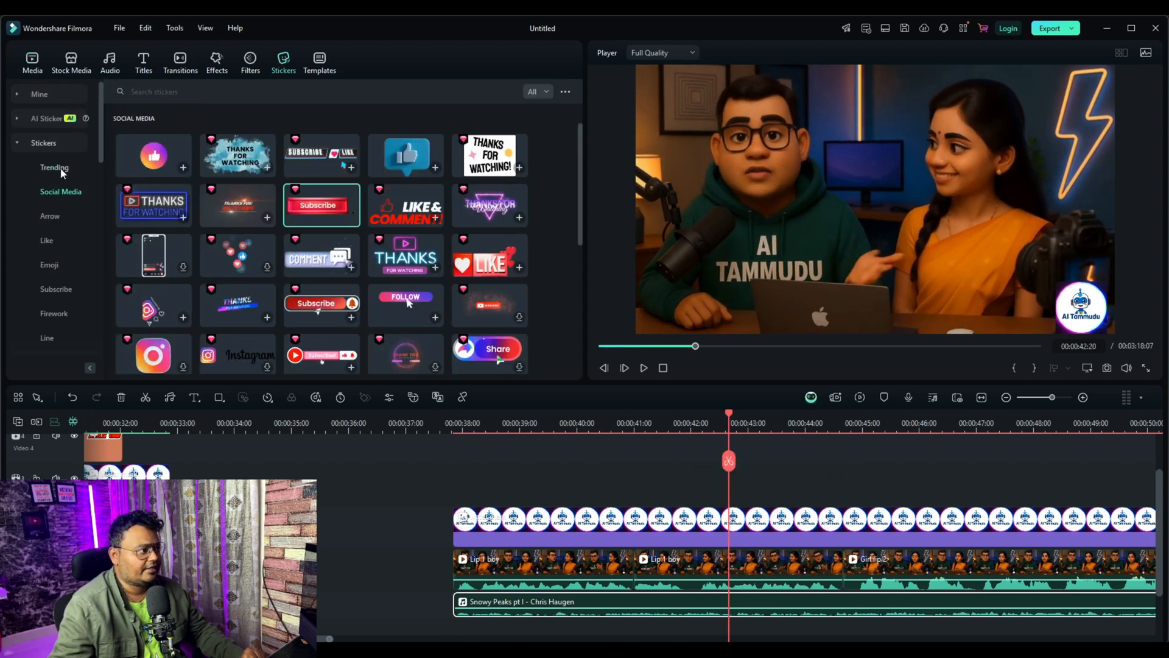
{"action": "left_click", "coordinate": [57, 169]}
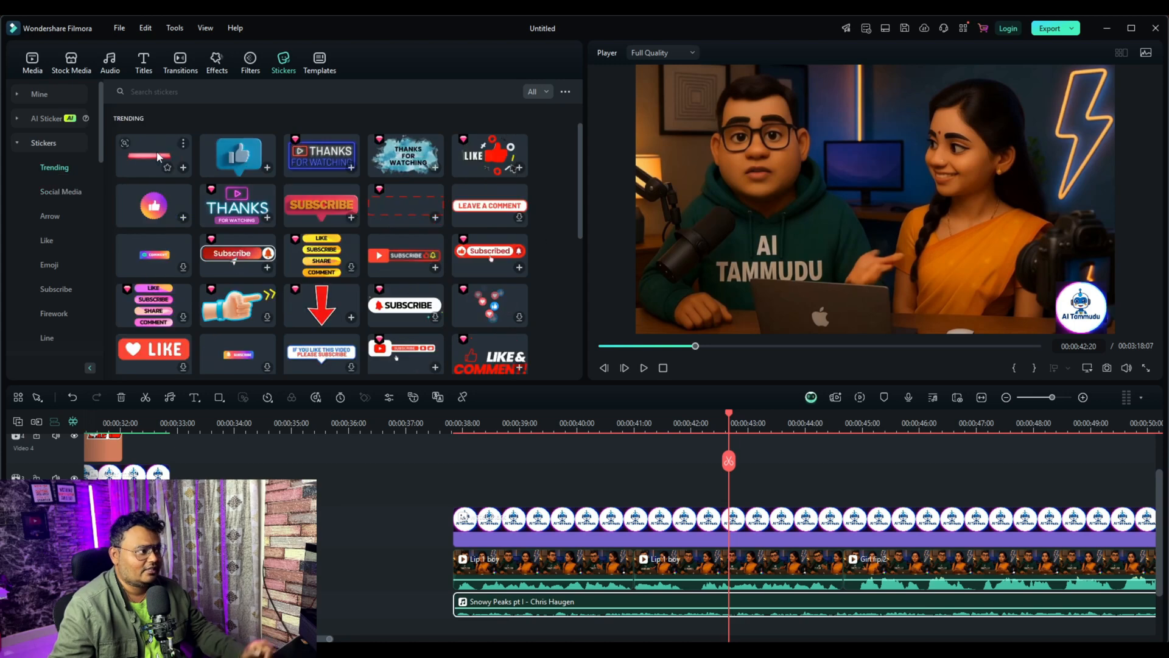
{"action": "left_click_drag", "start_coordinate": [159, 157], "coordinate": [736, 495]}
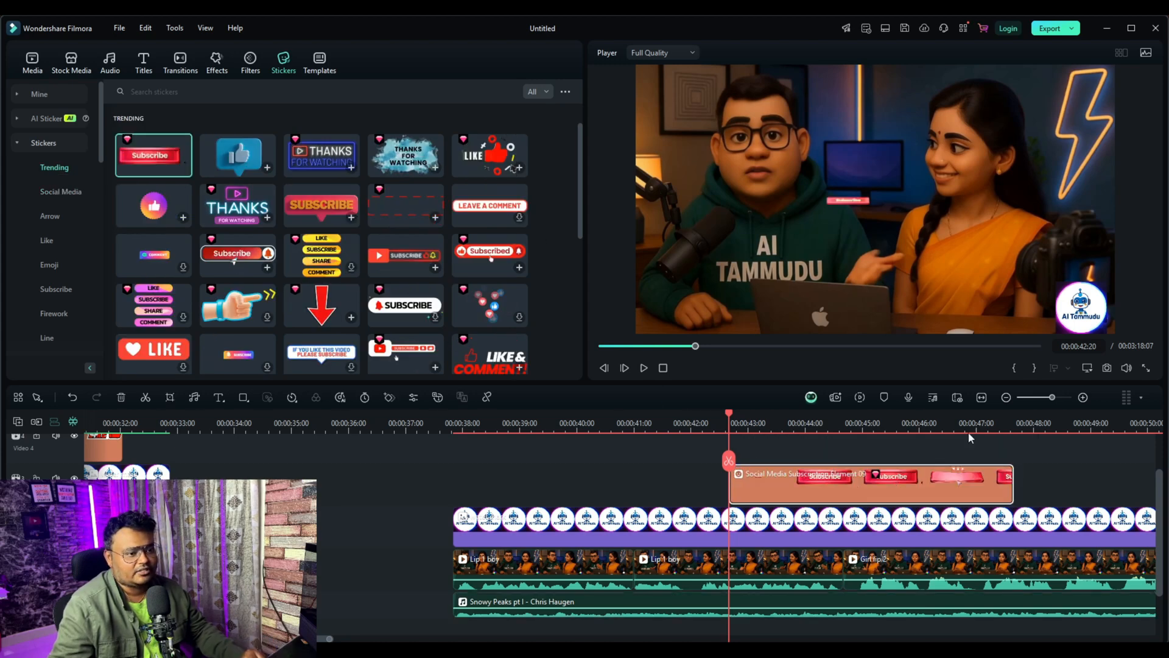
Step: Shrink the Subscribe sticker, place it at the video's lower middle over the laptop, and scrub through its animation to 00:00:44:14
{"action": "mouse_move", "coordinate": [871, 255]}
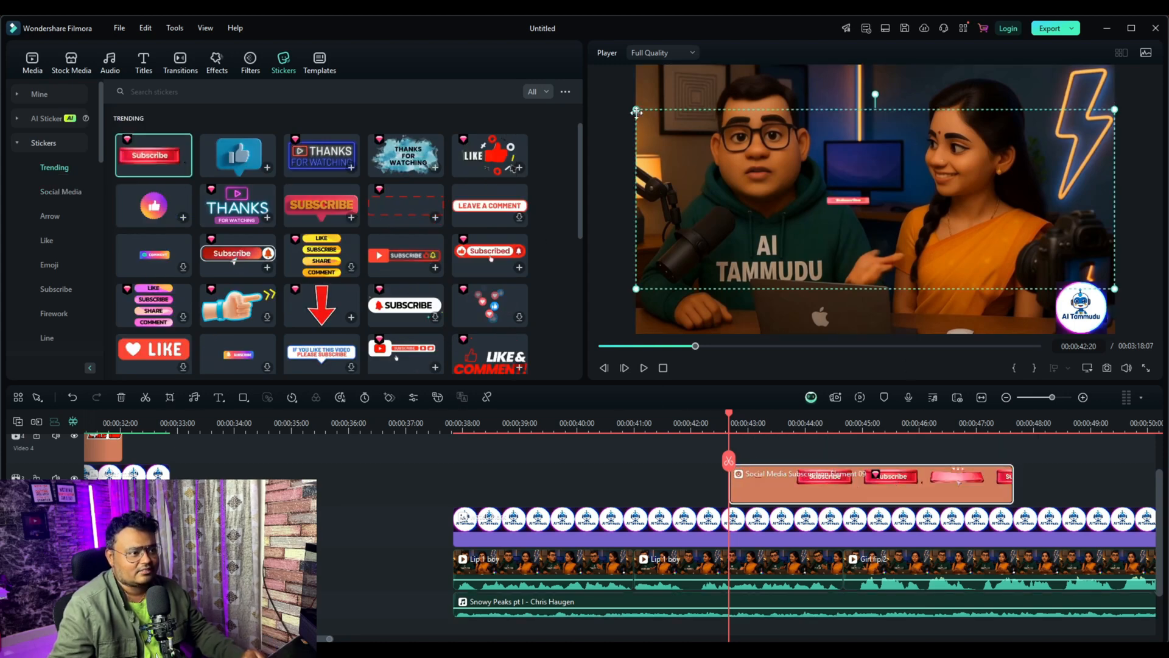
{"action": "left_click_drag", "start_coordinate": [636, 112], "coordinate": [917, 216]}
{"action": "left_click_drag", "start_coordinate": [1062, 240], "coordinate": [960, 259]}
{"action": "left_click_drag", "start_coordinate": [805, 228], "coordinate": [917, 271]}
{"action": "left_click_drag", "start_coordinate": [954, 298], "coordinate": [881, 308]}
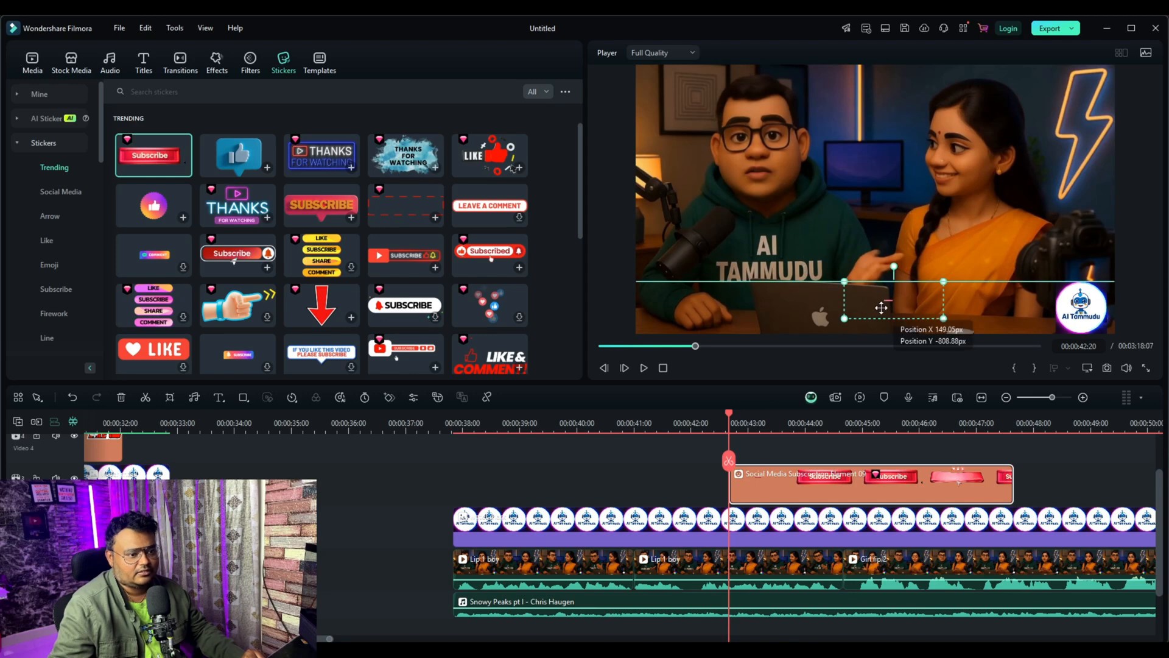
{"action": "left_click_drag", "start_coordinate": [729, 441], "coordinate": [757, 517]}
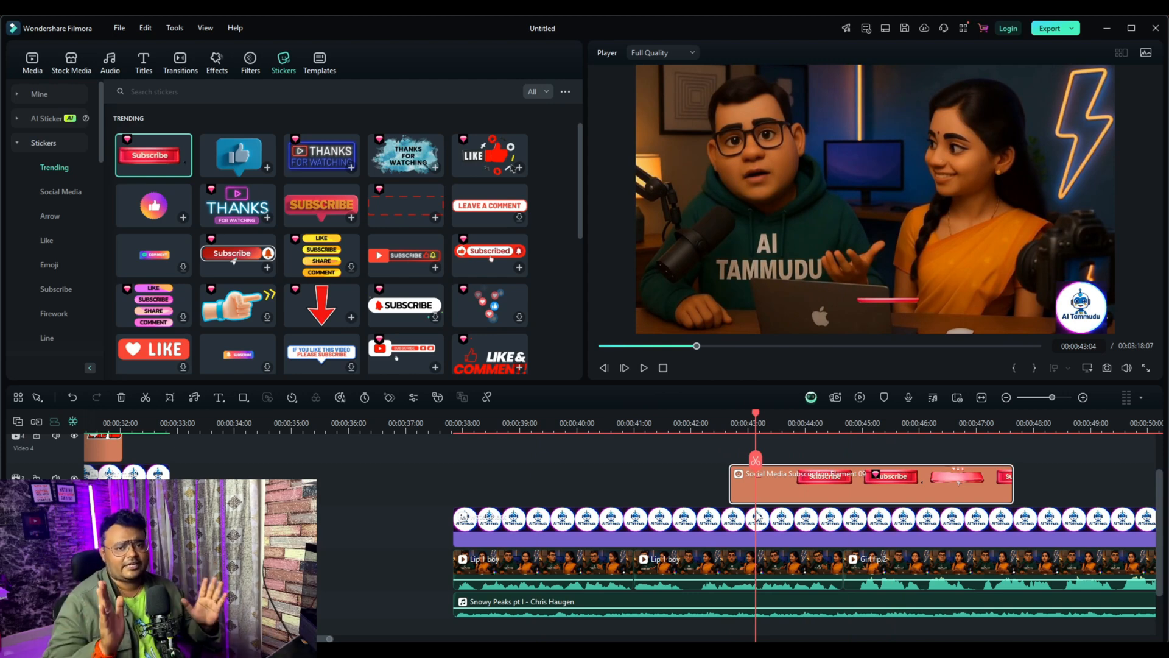
{"action": "left_click_drag", "start_coordinate": [759, 422], "coordinate": [831, 423]}
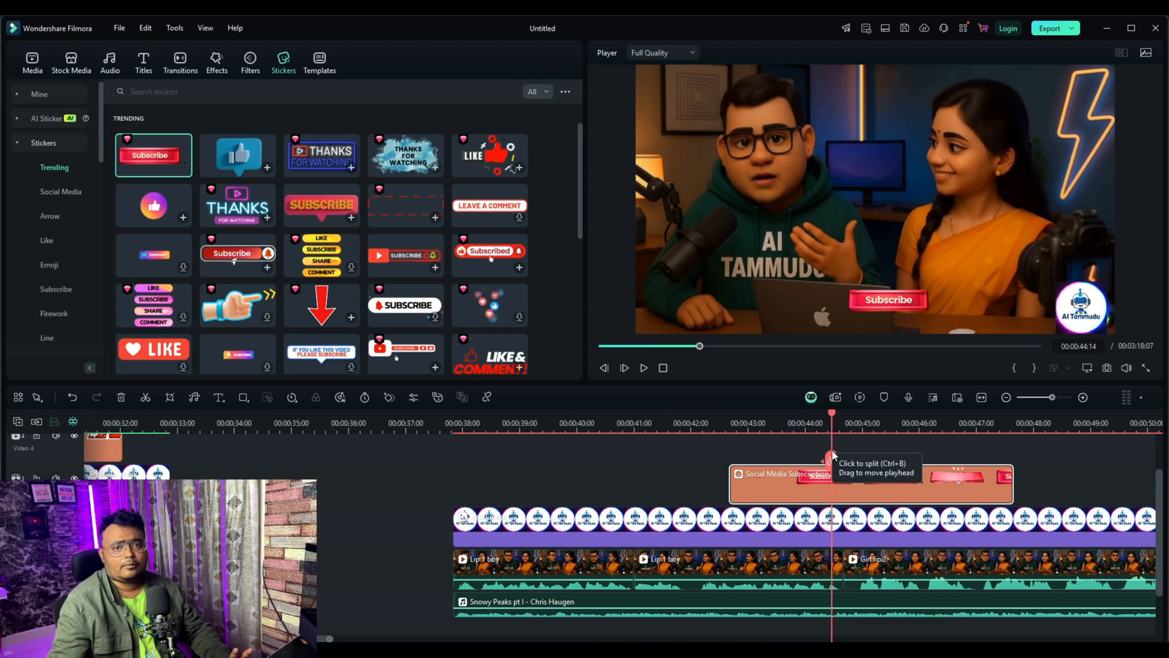
{"action": "left_click", "coordinate": [833, 457]}
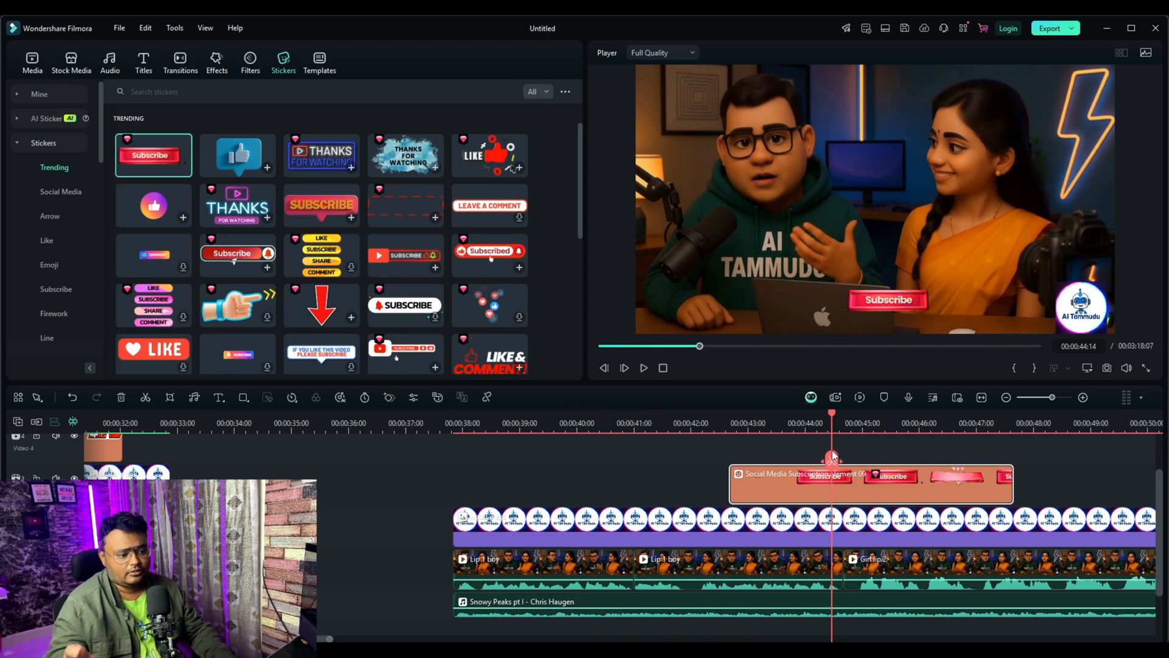
Step: Open the export settings and set the quality to Higher for the local video named lip sync final ai
{"action": "left_click", "coordinate": [1049, 28]}
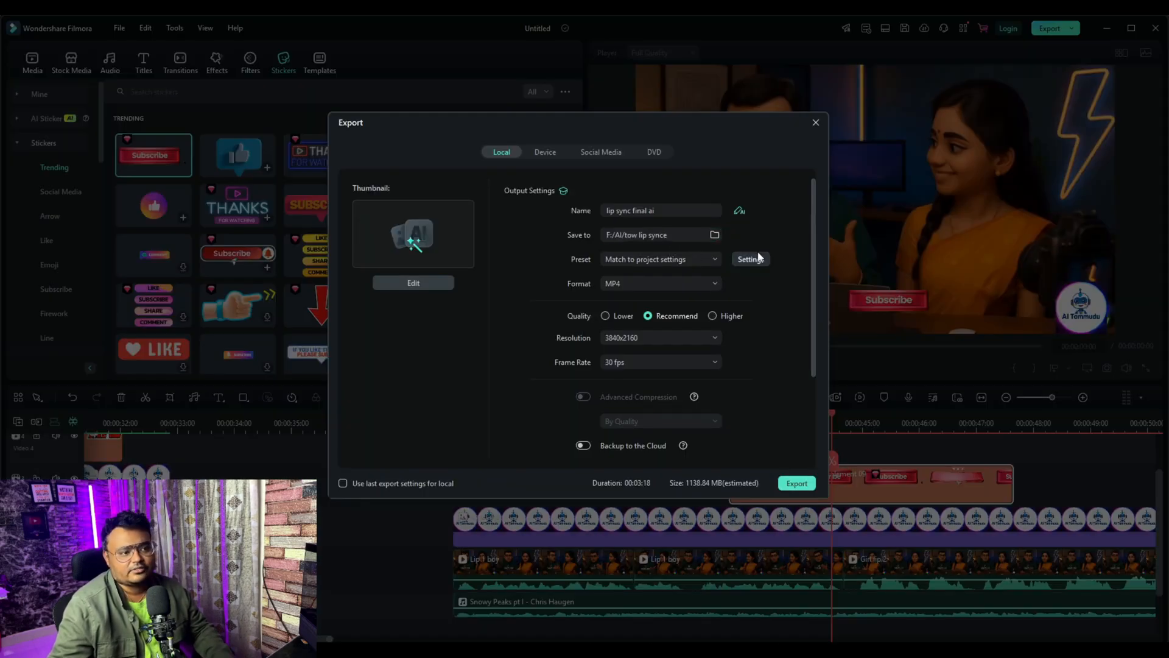
{"action": "left_click_drag", "start_coordinate": [687, 213], "coordinate": [538, 206]}
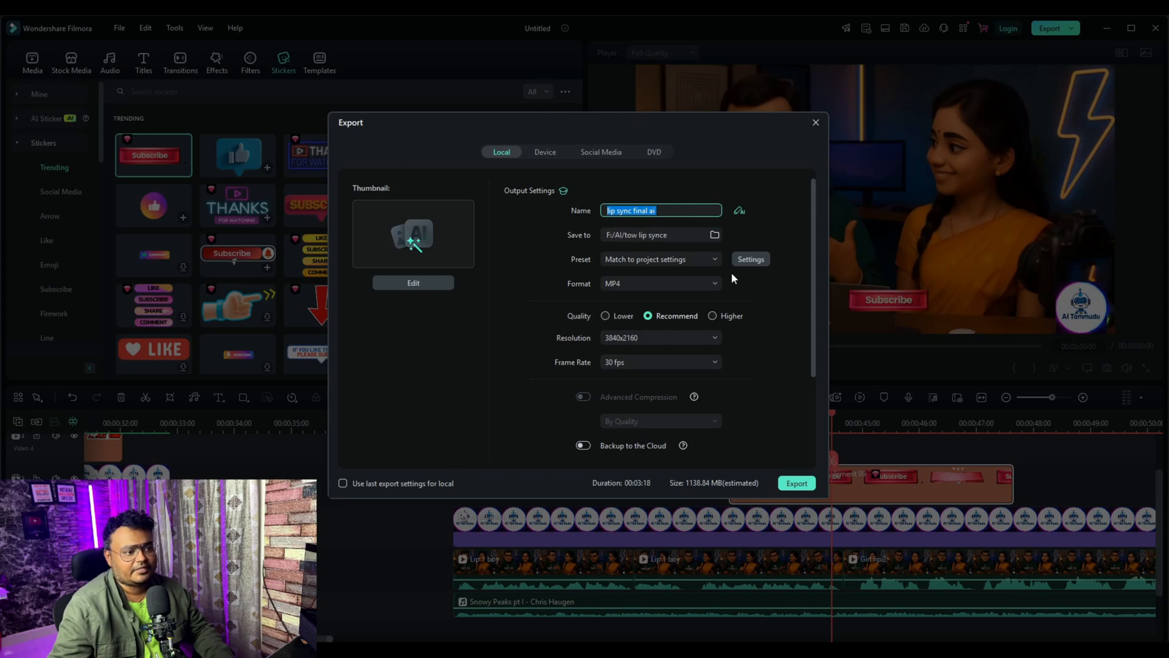
{"action": "left_click", "coordinate": [713, 316]}
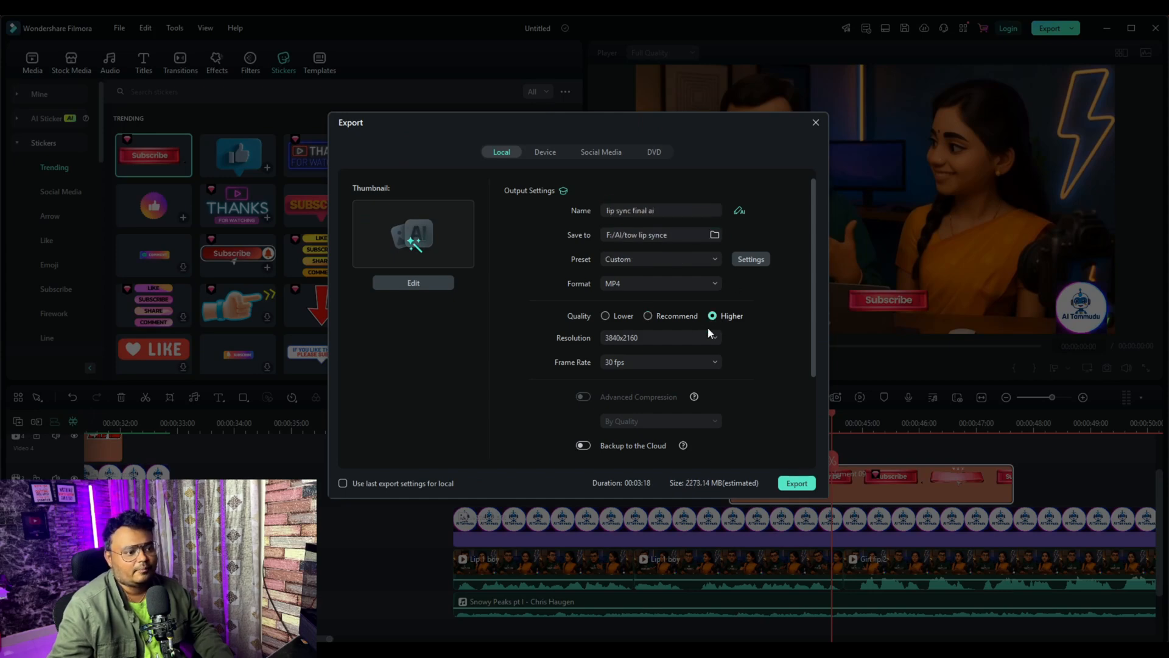